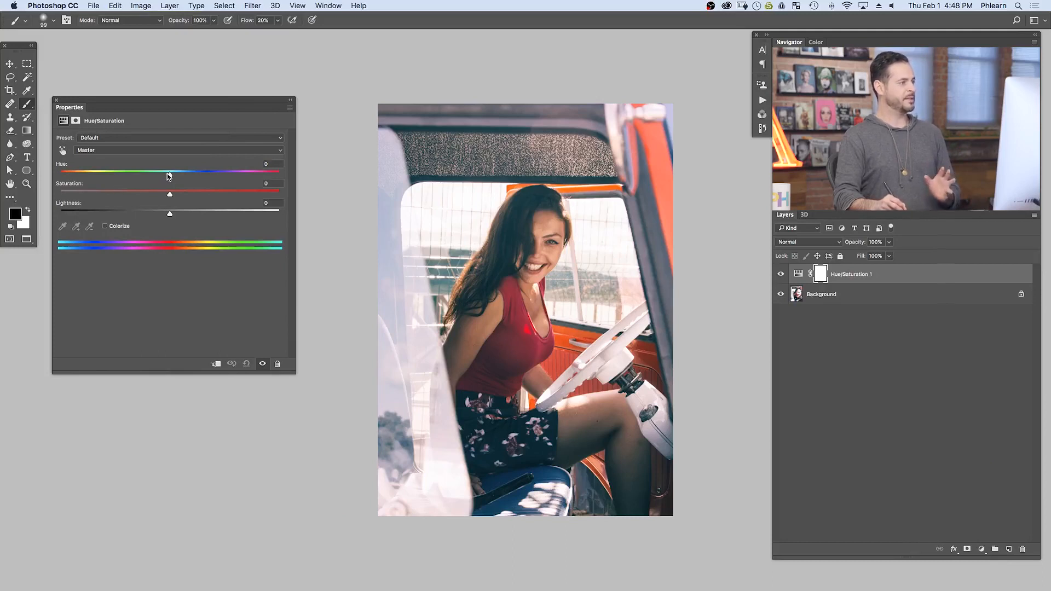
# Step: Try shifting the Master hue, saturation and lightness of the Hue/Saturation 1 adjustment, and reset it to its defaults
pyautogui.moveTo(170, 175)
pyautogui.mouseDown()
pyautogui.moveTo(261, 179)
pyautogui.moveTo(78, 177)
pyautogui.moveTo(276, 175)
pyautogui.moveTo(43, 173)
pyautogui.moveTo(251, 175)
pyautogui.moveTo(97, 164)
pyautogui.moveTo(265, 173)
pyautogui.moveTo(109, 166)
pyautogui.moveTo(226, 173)
pyautogui.moveTo(134, 172)
pyautogui.moveTo(204, 172)
pyautogui.moveTo(183, 174)
pyautogui.mouseUp()
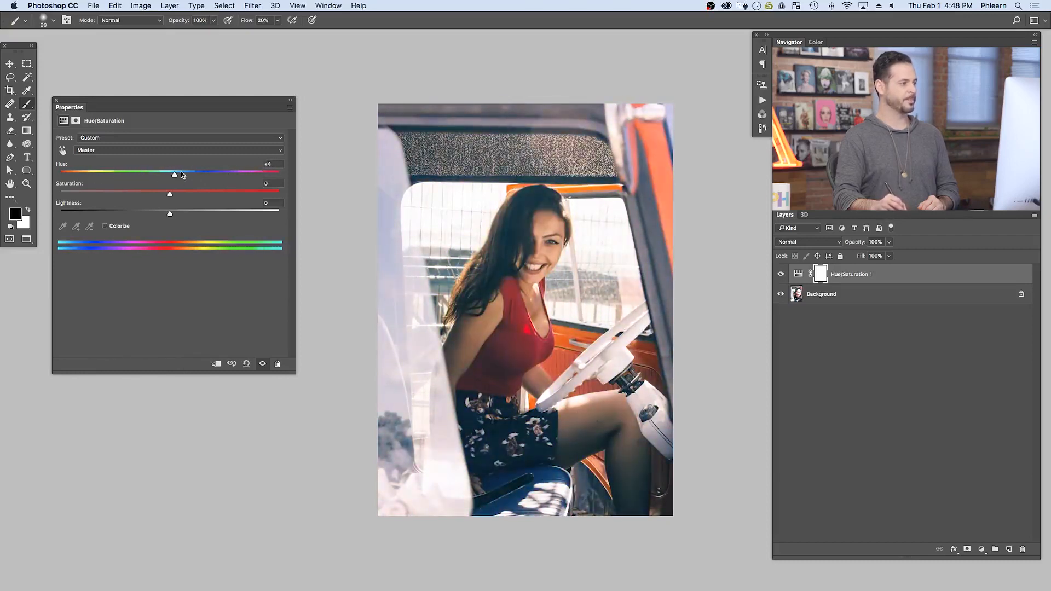
pyautogui.click(247, 365)
pyautogui.moveTo(171, 196)
pyautogui.mouseDown()
pyautogui.moveTo(264, 186)
pyautogui.moveTo(24, 186)
pyautogui.moveTo(312, 180)
pyautogui.moveTo(39, 190)
pyautogui.moveTo(169, 186)
pyautogui.mouseUp()
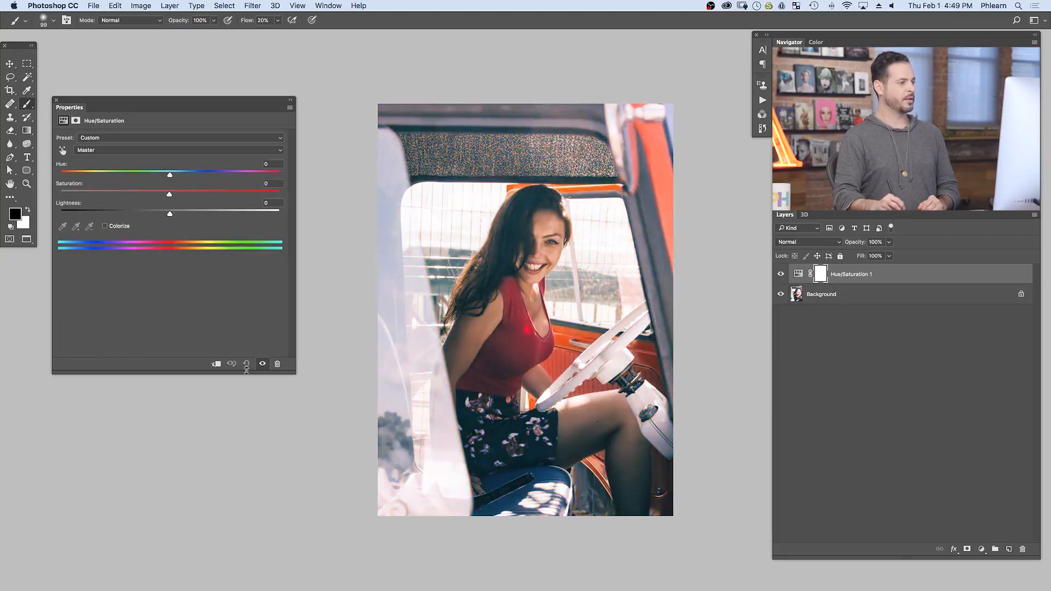
pyautogui.moveTo(170, 214); pyautogui.dragTo(84, 212)
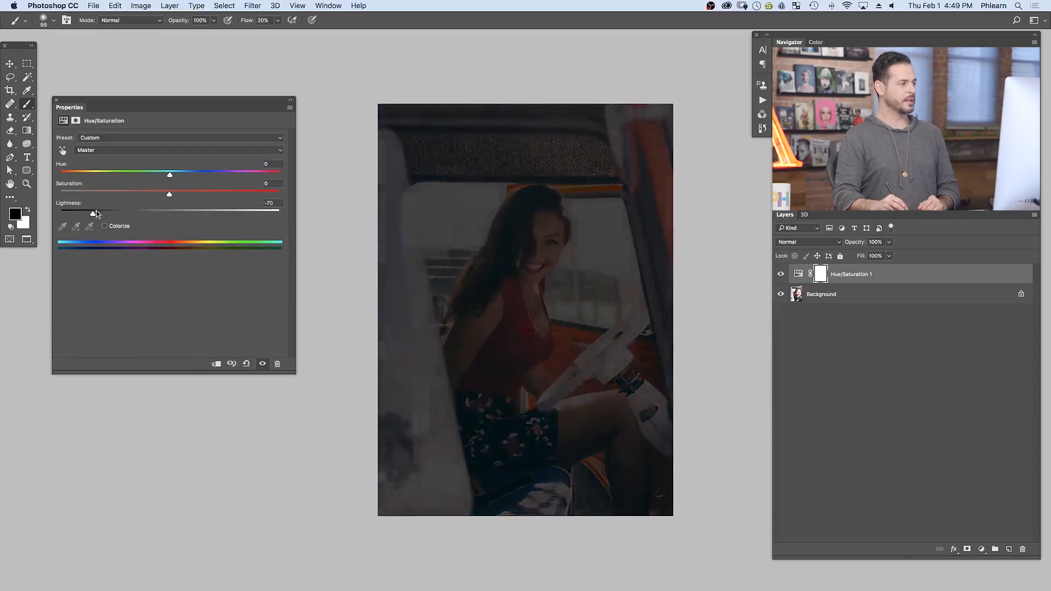
pyautogui.click(247, 364)
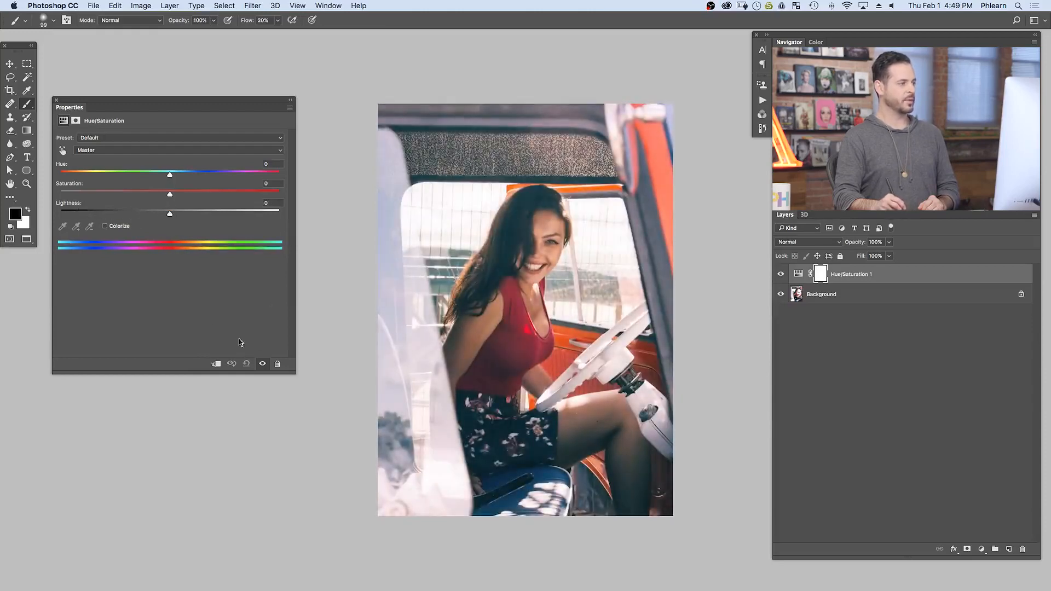
# Step: Try colorizing the photo teal with hue 177, saturation 61 and lightness +51, and turn Colorize off again
pyautogui.click(105, 227)
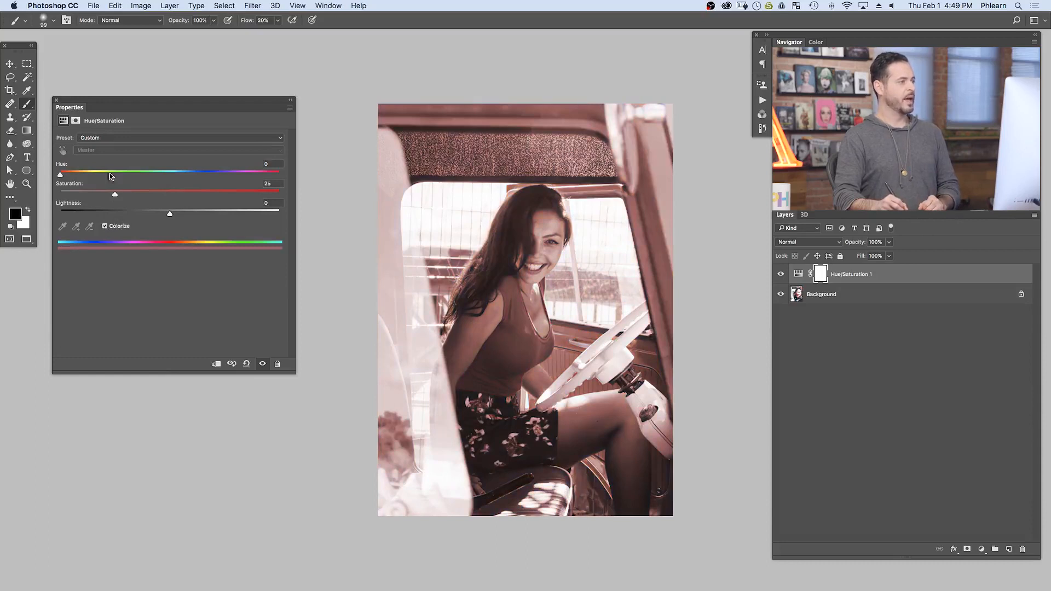
pyautogui.moveTo(107, 174); pyautogui.dragTo(169, 173)
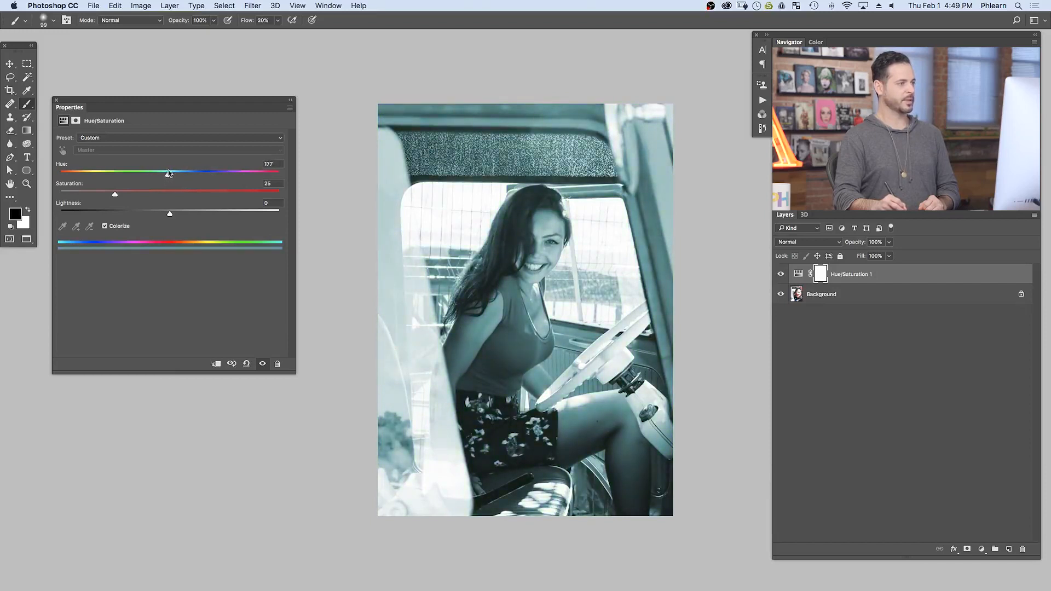
pyautogui.moveTo(115, 195)
pyautogui.mouseDown()
pyautogui.moveTo(257, 195)
pyautogui.moveTo(71, 196)
pyautogui.moveTo(107, 195)
pyautogui.mouseUp()
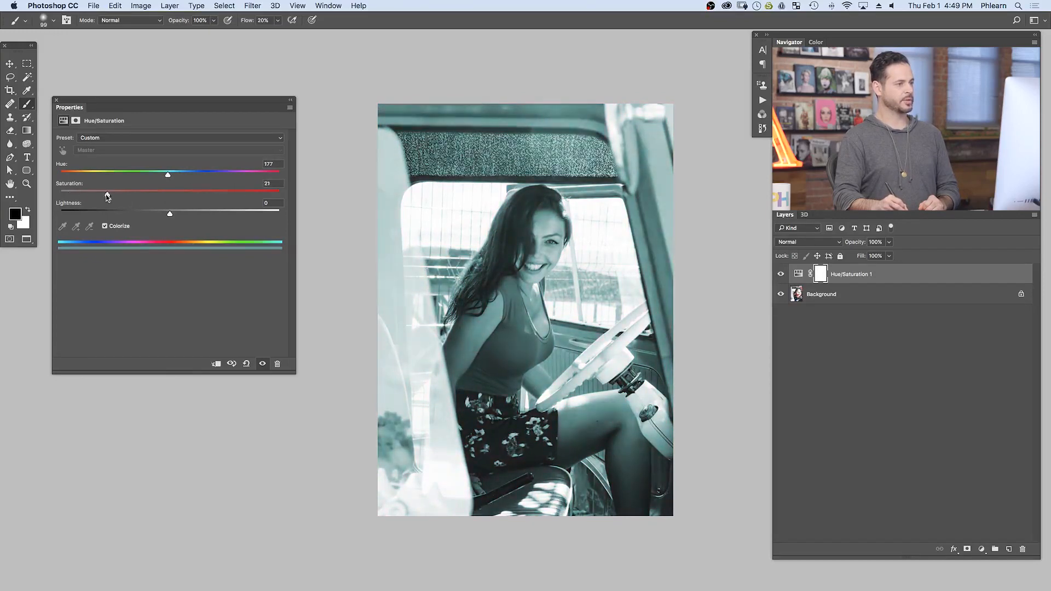
pyautogui.moveTo(170, 214); pyautogui.dragTo(187, 196)
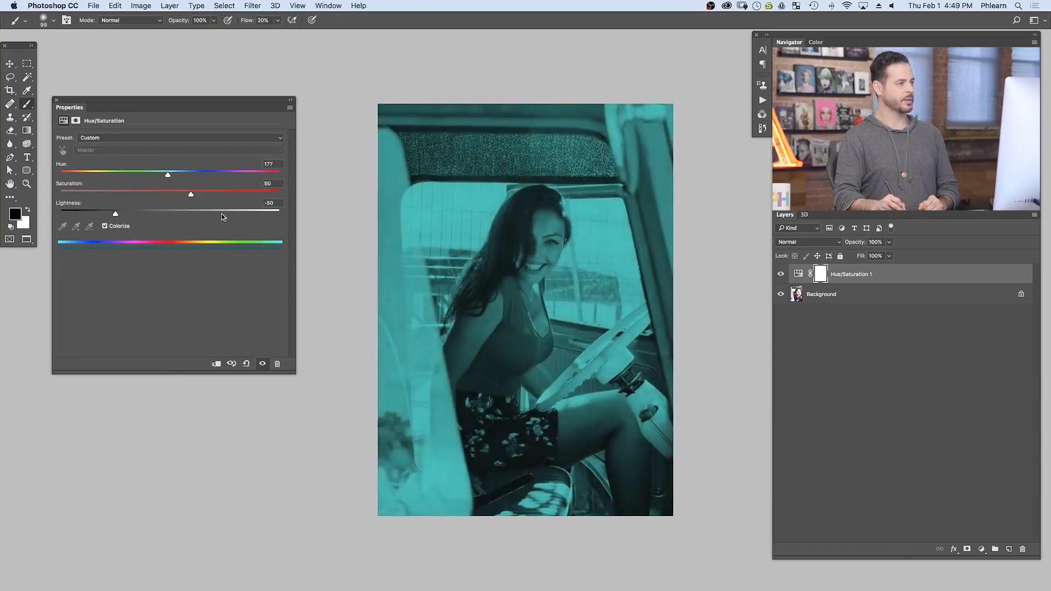
pyautogui.click(223, 213)
pyautogui.moveTo(189, 195)
pyautogui.mouseDown()
pyautogui.moveTo(87, 196)
pyautogui.moveTo(205, 193)
pyautogui.mouseUp()
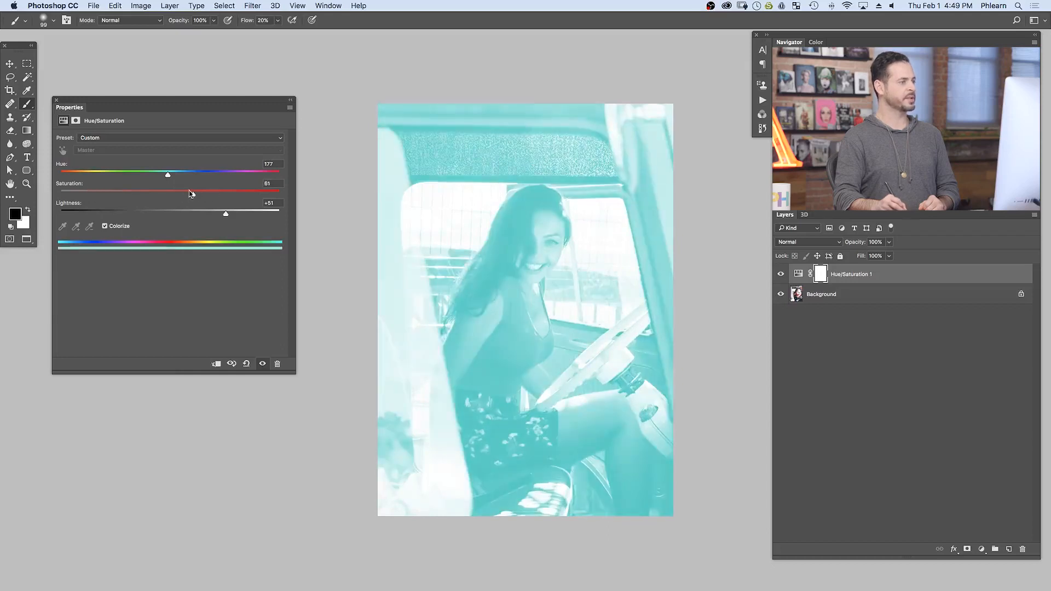
pyautogui.click(106, 226)
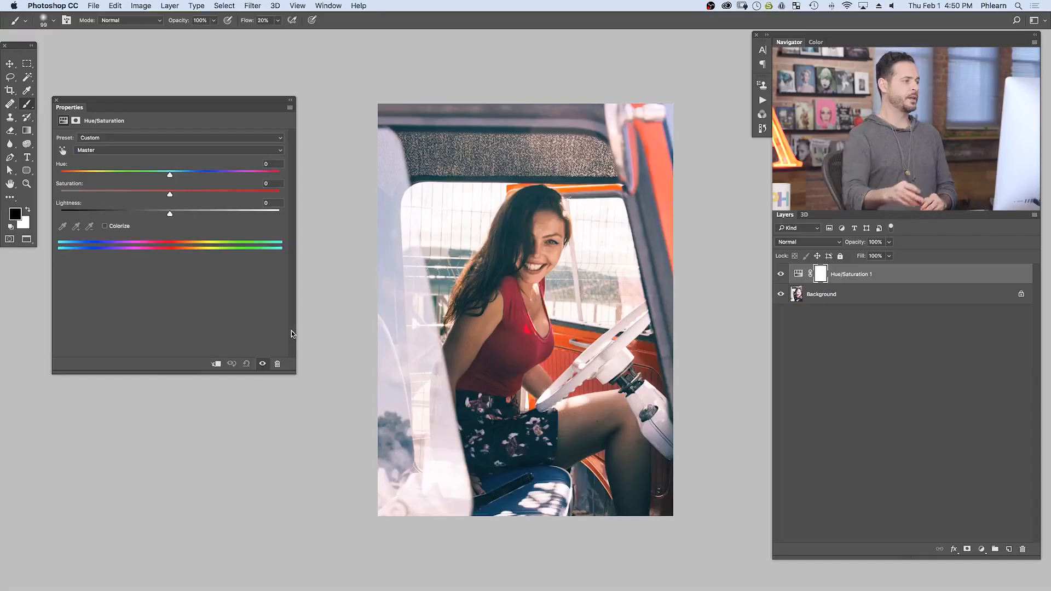
# Step: Limit the Hue/Saturation adjustment to the Reds and shift their hue to -169
pyautogui.click(102, 150)
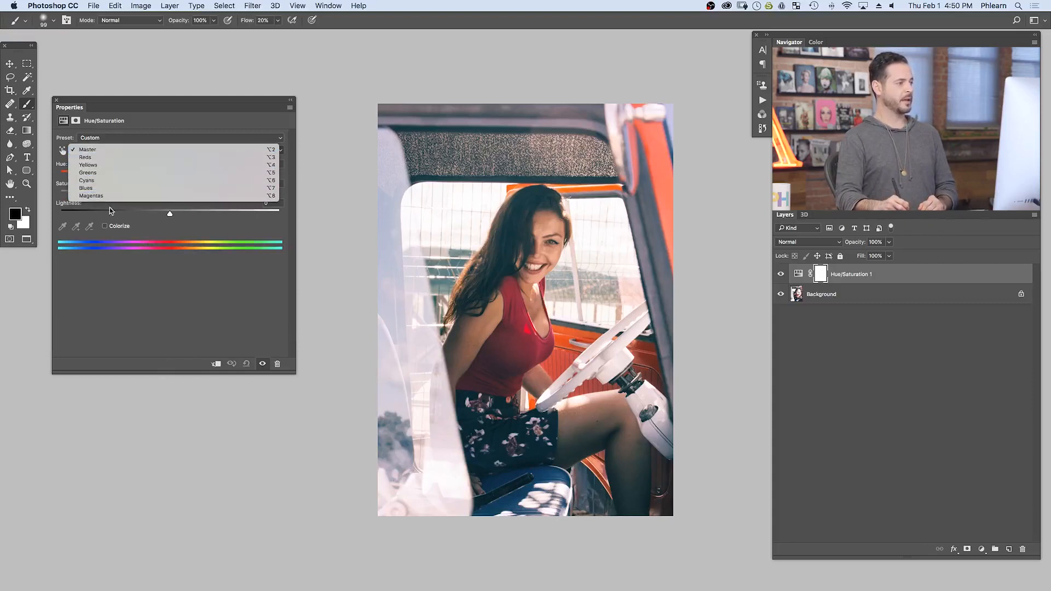
pyautogui.click(110, 159)
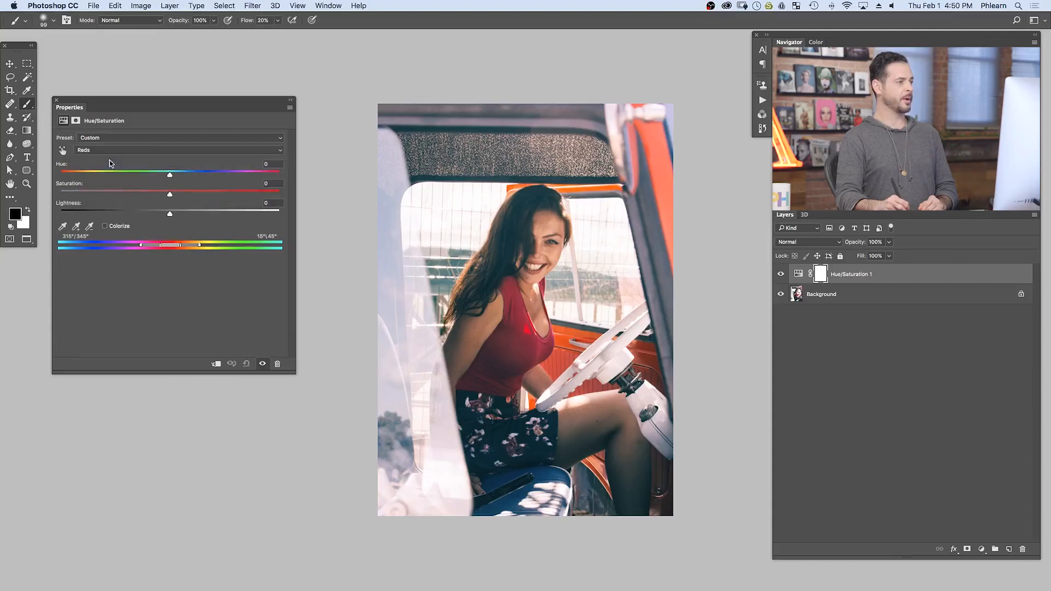
pyautogui.moveTo(176, 173)
pyautogui.mouseDown()
pyautogui.moveTo(241, 173)
pyautogui.moveTo(71, 172)
pyautogui.moveTo(302, 165)
pyautogui.moveTo(91, 171)
pyautogui.moveTo(251, 172)
pyautogui.moveTo(90, 172)
pyautogui.moveTo(206, 166)
pyautogui.moveTo(168, 173)
pyautogui.mouseUp()
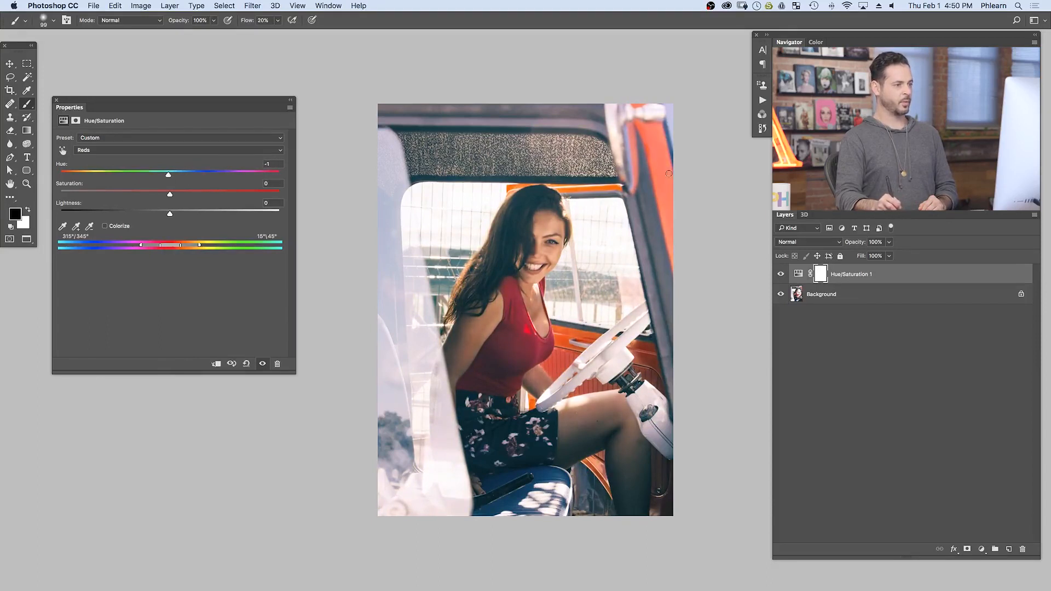
pyautogui.moveTo(168, 175); pyautogui.dragTo(211, 174)
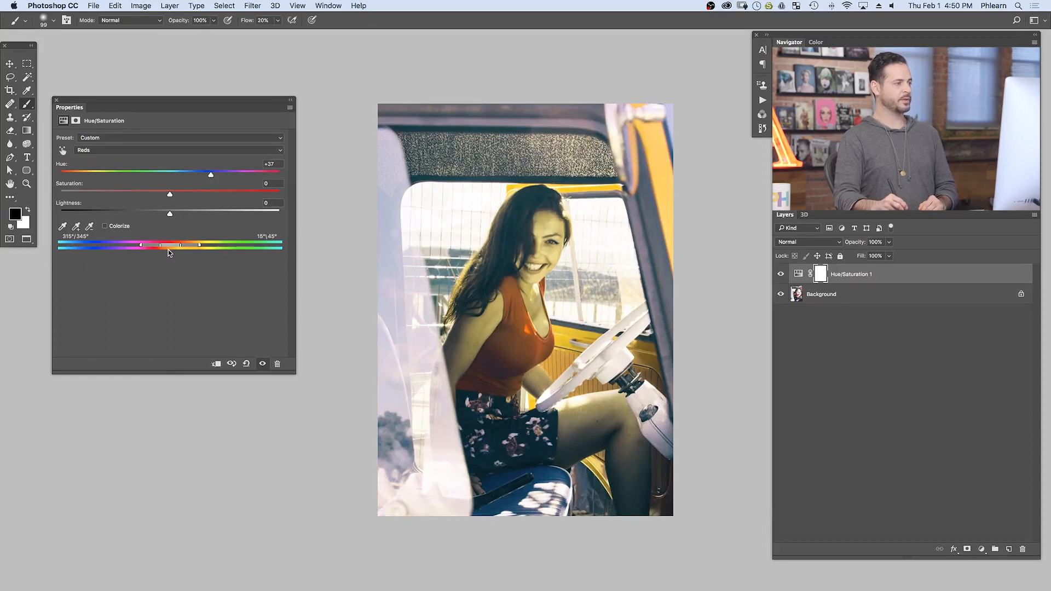
pyautogui.moveTo(211, 174); pyautogui.dragTo(67, 168)
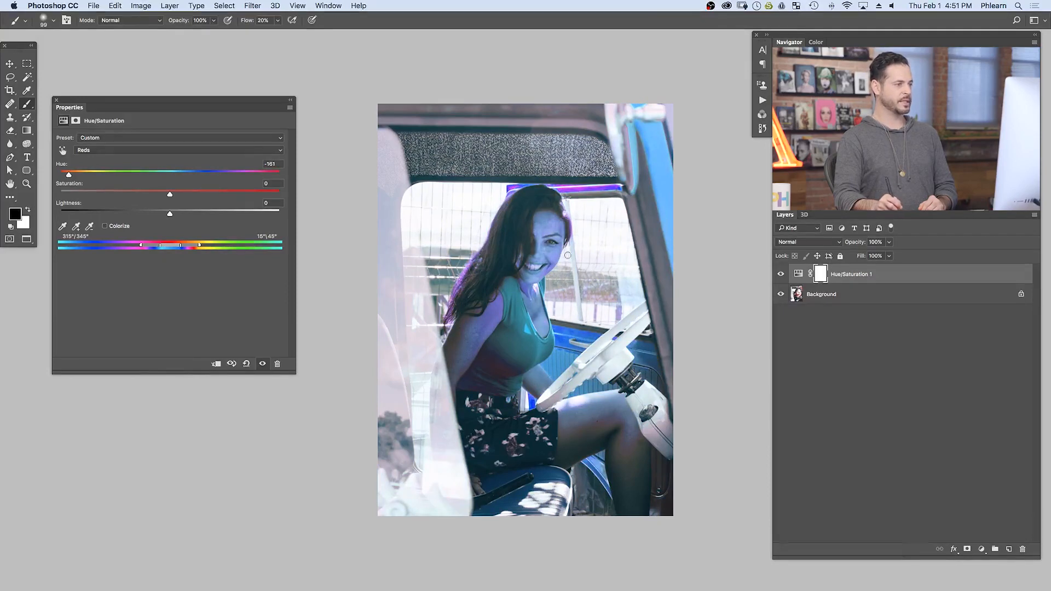
pyautogui.moveTo(155, 175); pyautogui.dragTo(65, 174)
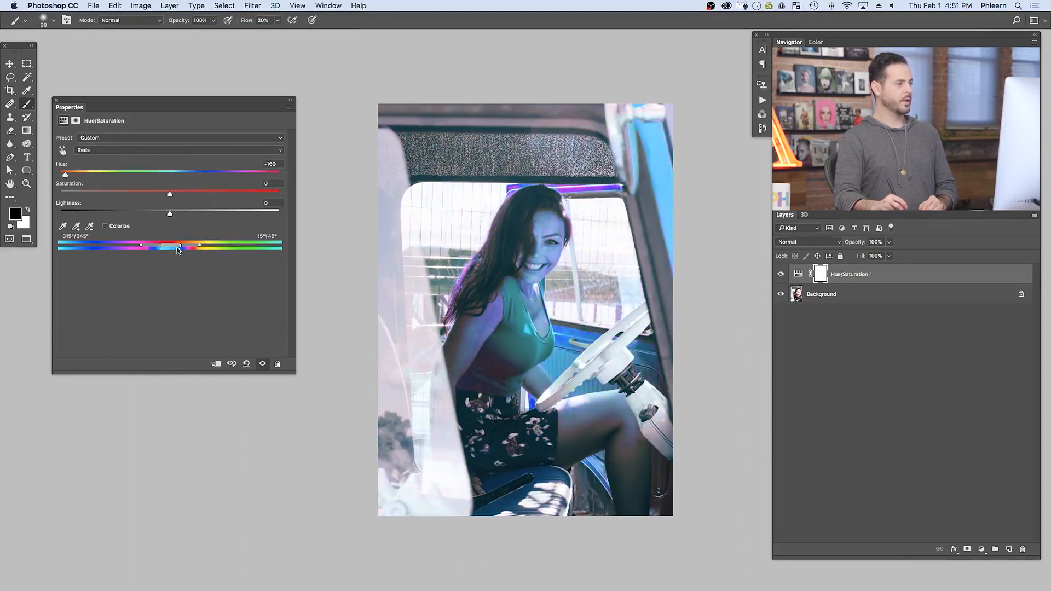
# Step: Try widening, narrowing and moving the affected color range and its falloff along the spectrum, and reset the adjustment
pyautogui.moveTo(170, 247); pyautogui.dragTo(219, 246)
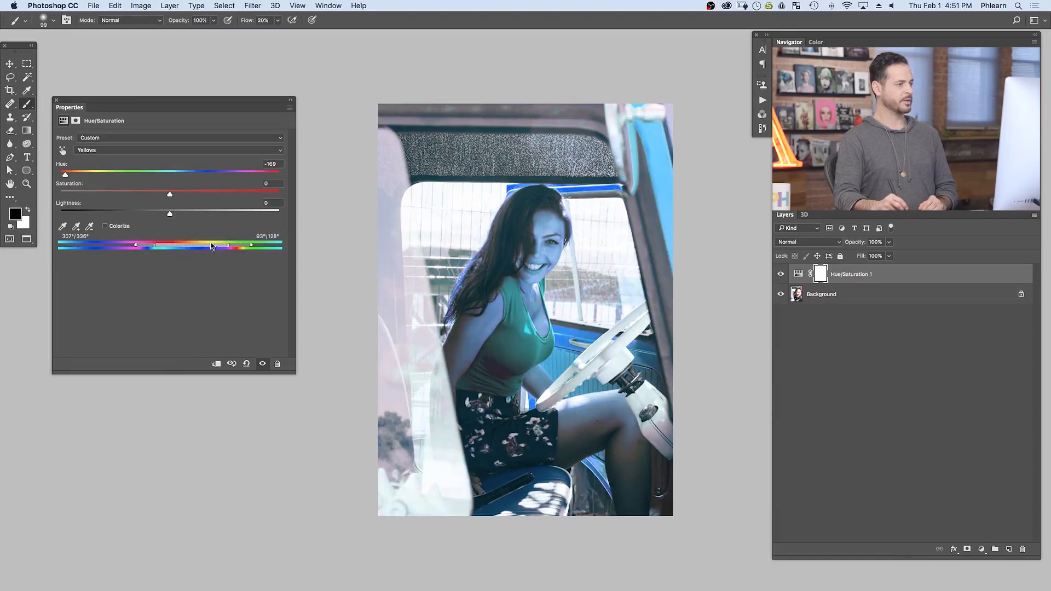
pyautogui.moveTo(144, 244); pyautogui.dragTo(106, 245)
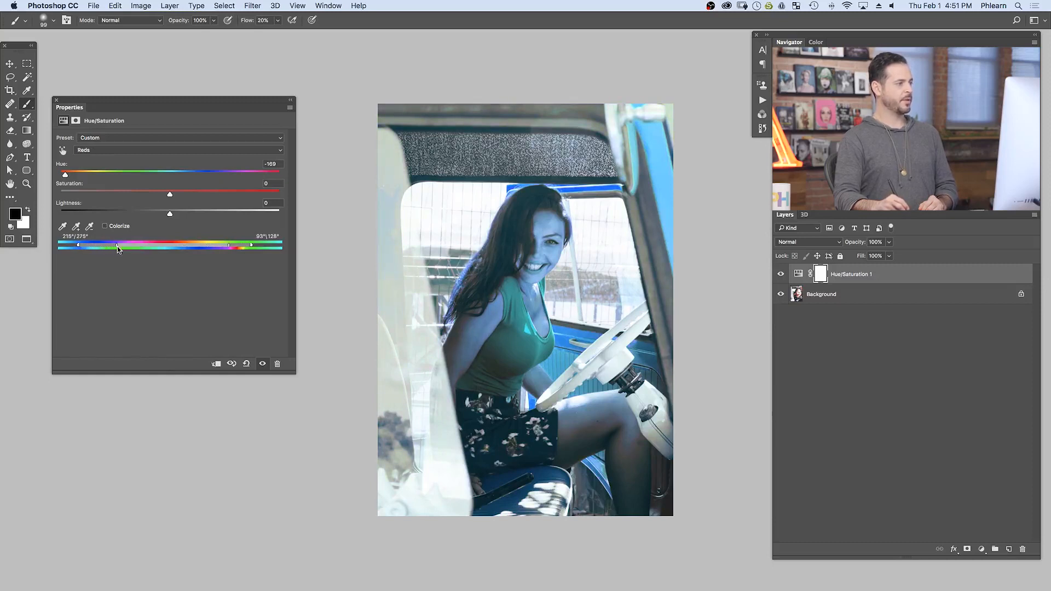
pyautogui.moveTo(228, 249); pyautogui.dragTo(169, 248)
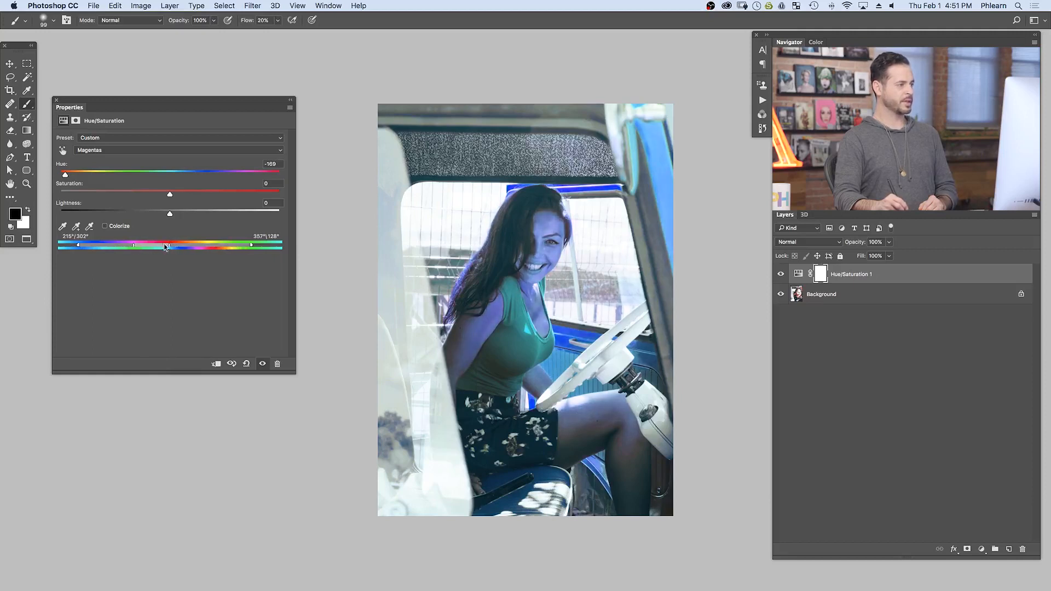
pyautogui.moveTo(78, 245); pyautogui.dragTo(160, 247)
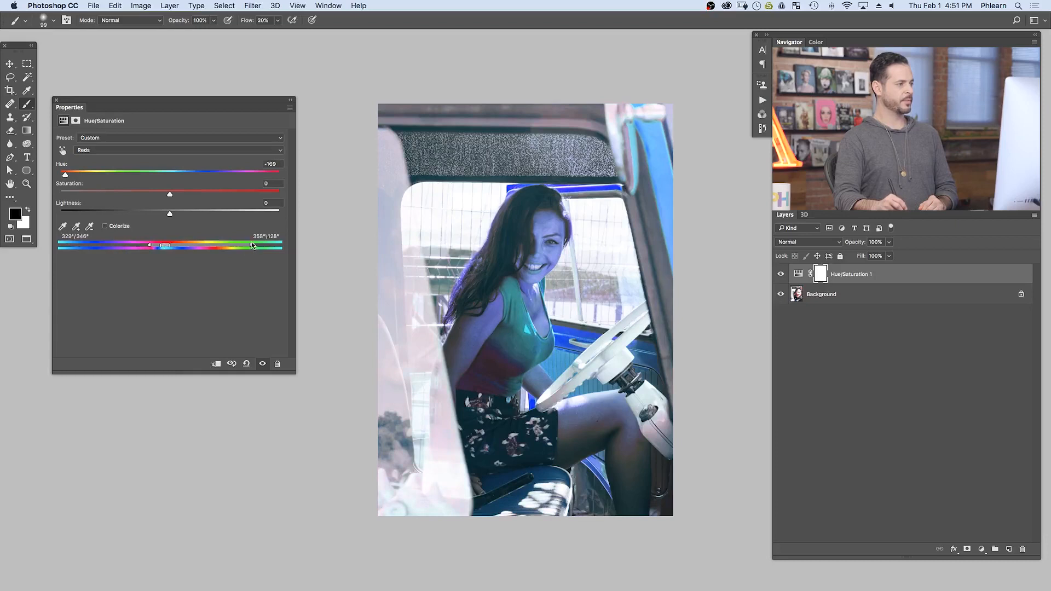
pyautogui.moveTo(239, 247); pyautogui.dragTo(173, 247)
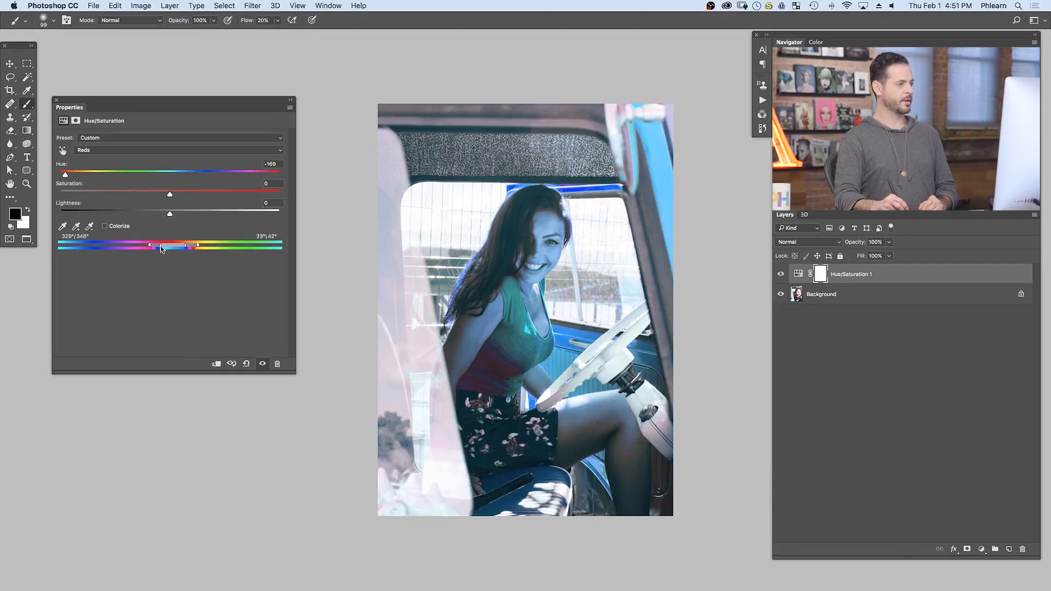
pyautogui.moveTo(143, 246); pyautogui.dragTo(136, 245)
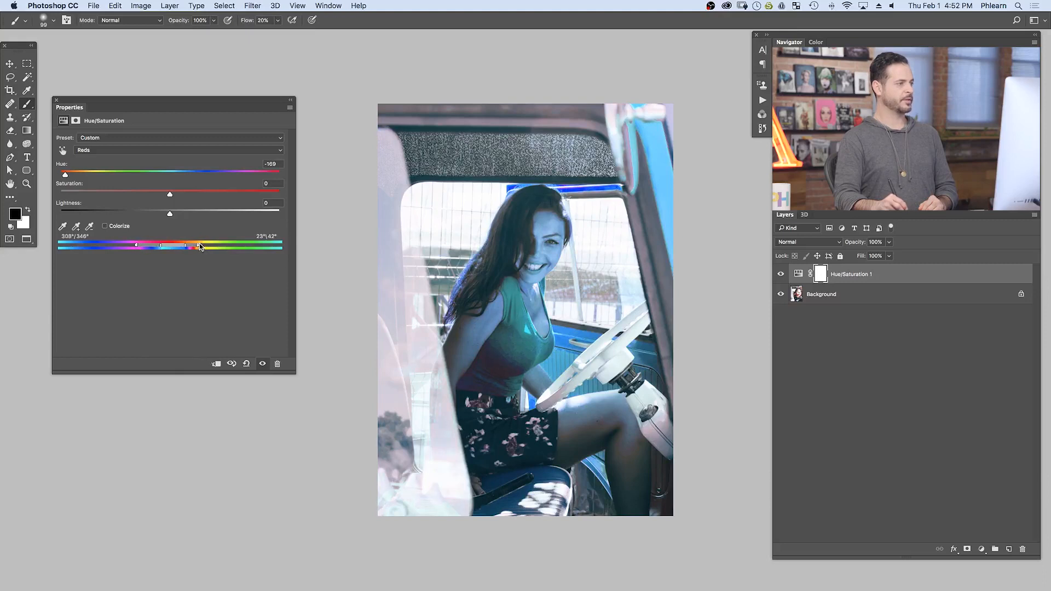
pyautogui.moveTo(174, 244); pyautogui.dragTo(150, 245)
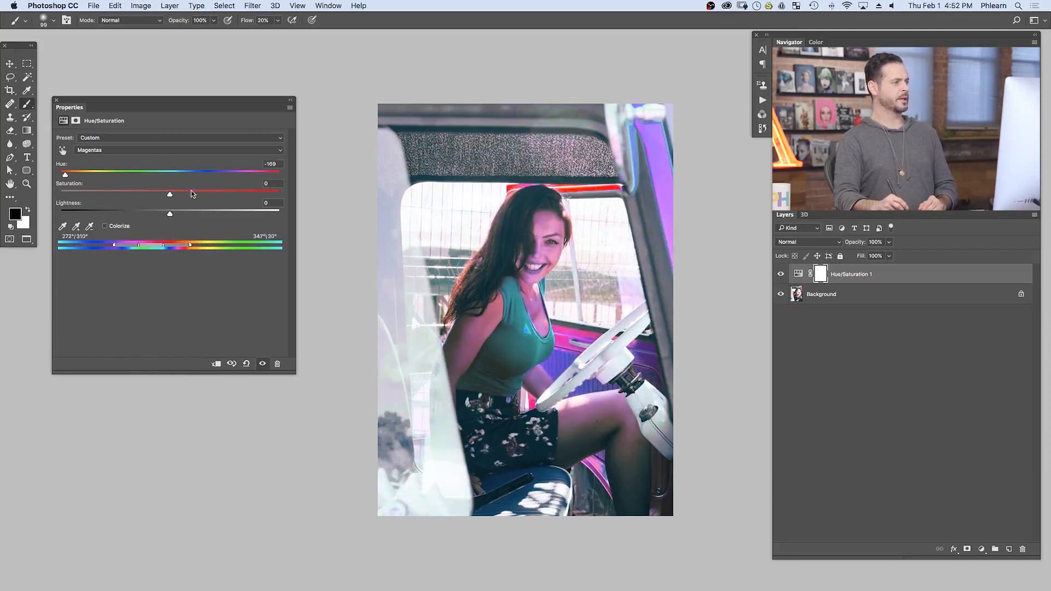
pyautogui.click(246, 364)
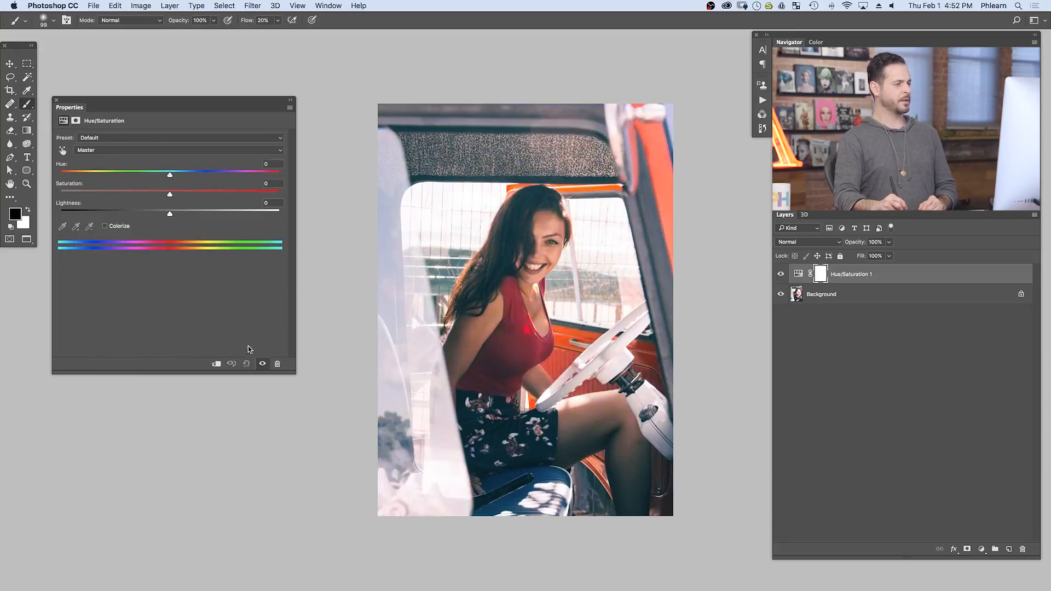
# Step: Limit the adjustment to the Reds and recenter its color range by sampling the orange truck frame and other areas with the eyedropper
pyautogui.click(112, 150)
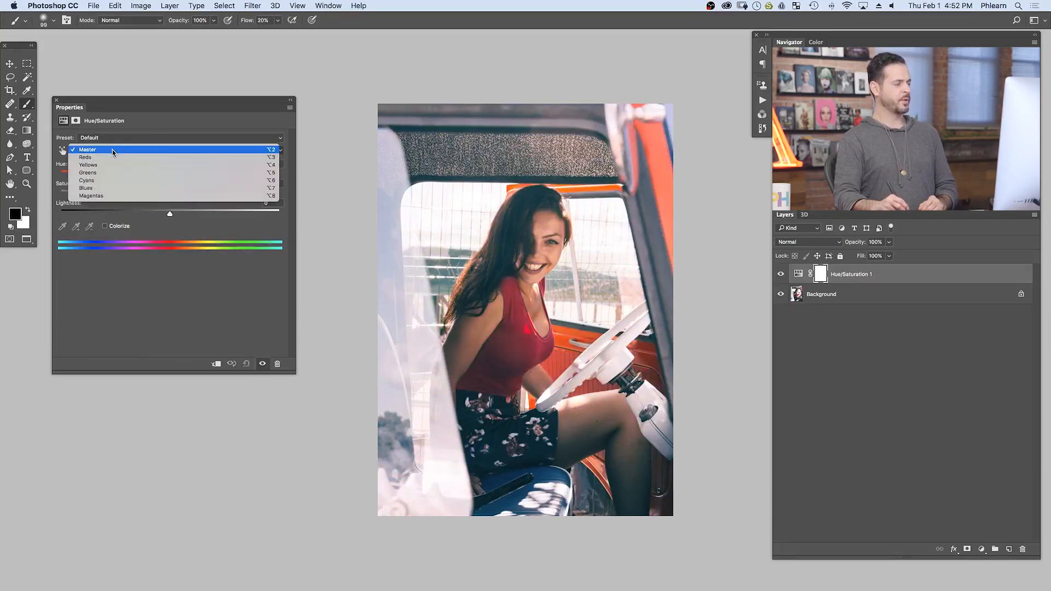
pyautogui.click(105, 158)
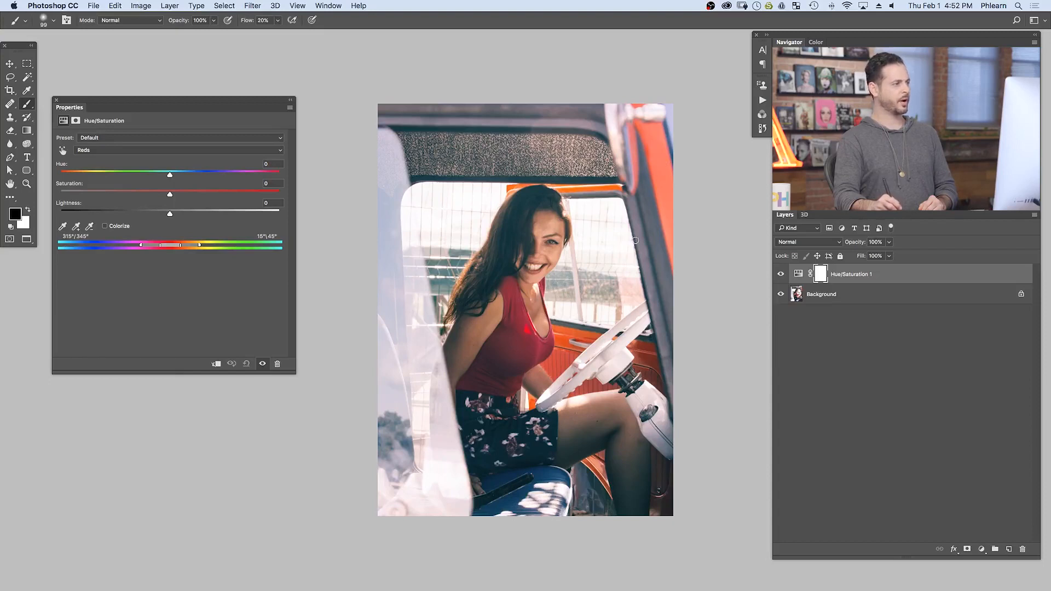
pyautogui.click(63, 228)
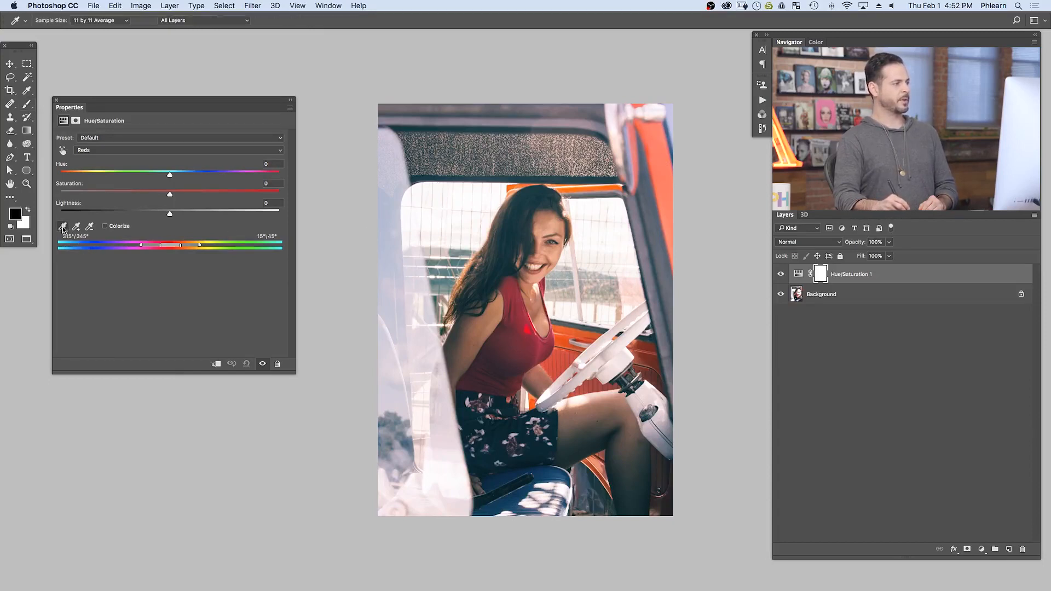
pyautogui.click(668, 171)
pyautogui.moveTo(670, 197); pyautogui.dragTo(493, 361)
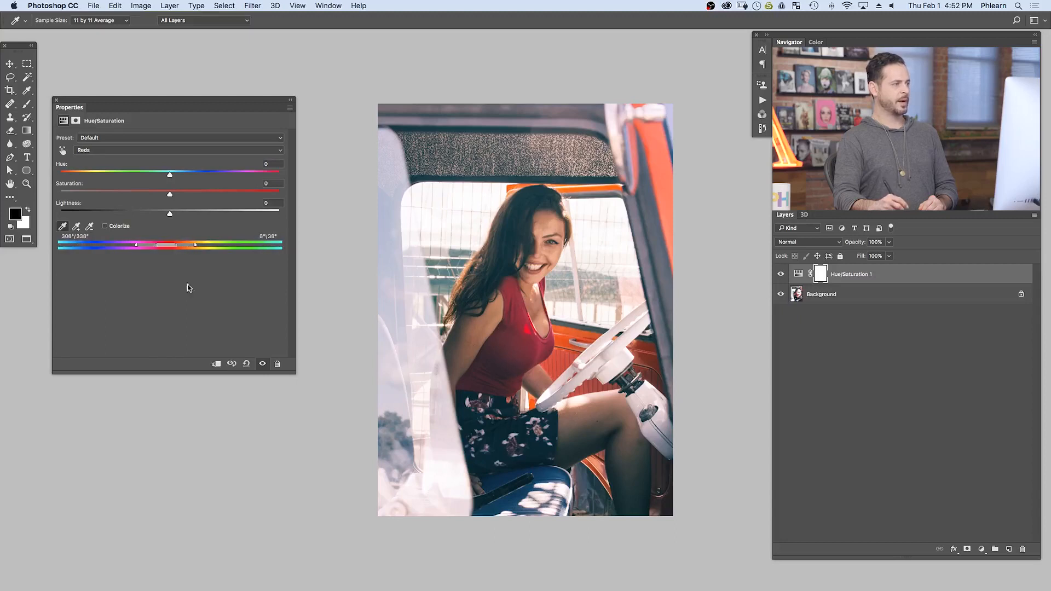
pyautogui.moveTo(510, 474); pyautogui.dragTo(525, 322)
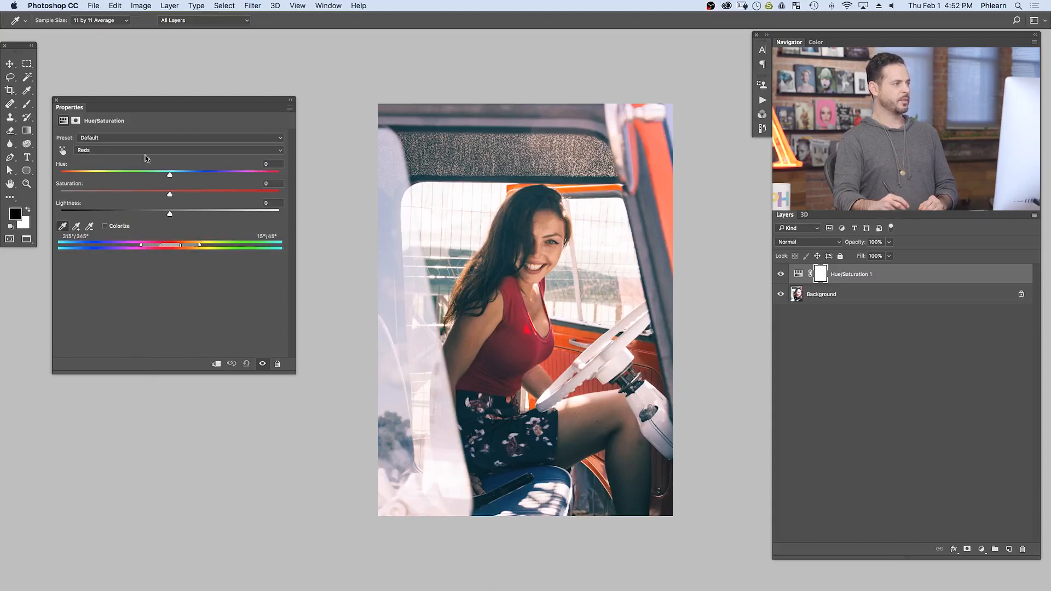
pyautogui.moveTo(453, 269); pyautogui.dragTo(662, 359)
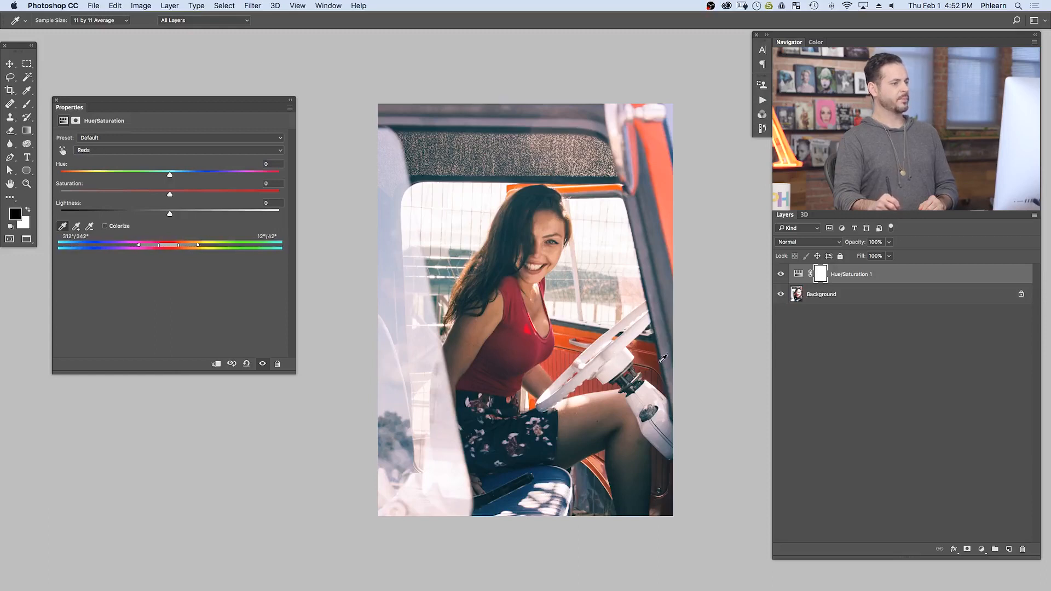
# Step: Try retargeting the Blues range by sampling the orange truck frame, reset the adjustment and return to the Brush tool
pyautogui.click(204, 150)
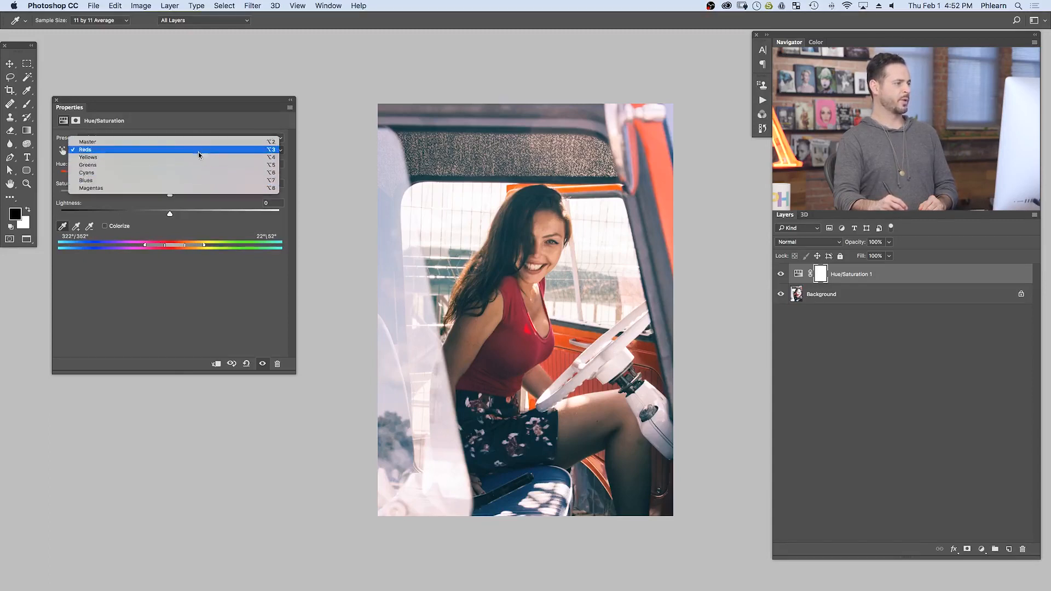
pyautogui.click(335, 135)
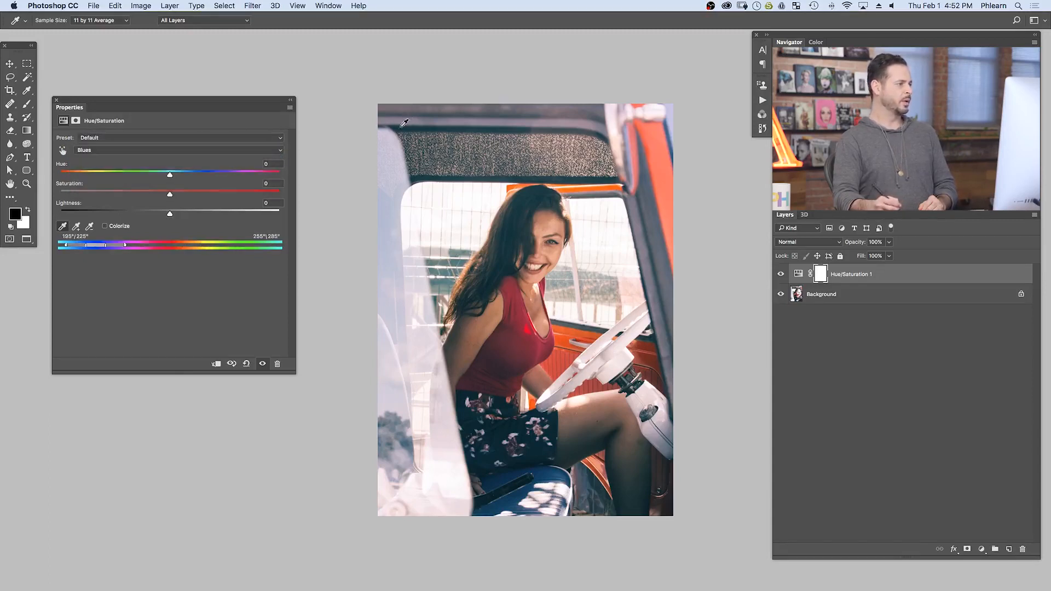
pyautogui.click(664, 178)
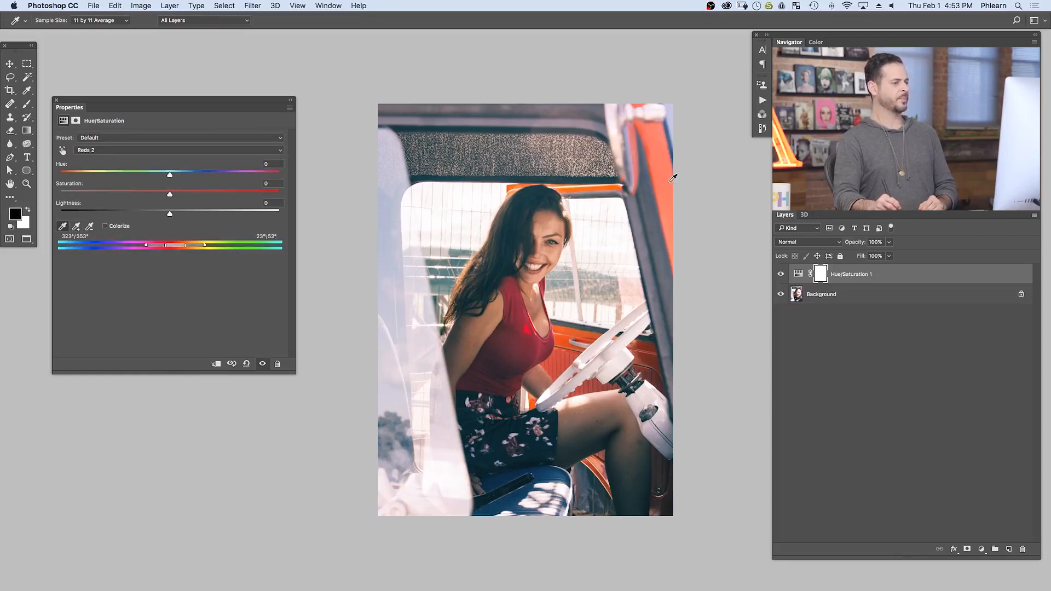
pyautogui.click(246, 365)
pyautogui.press('b')
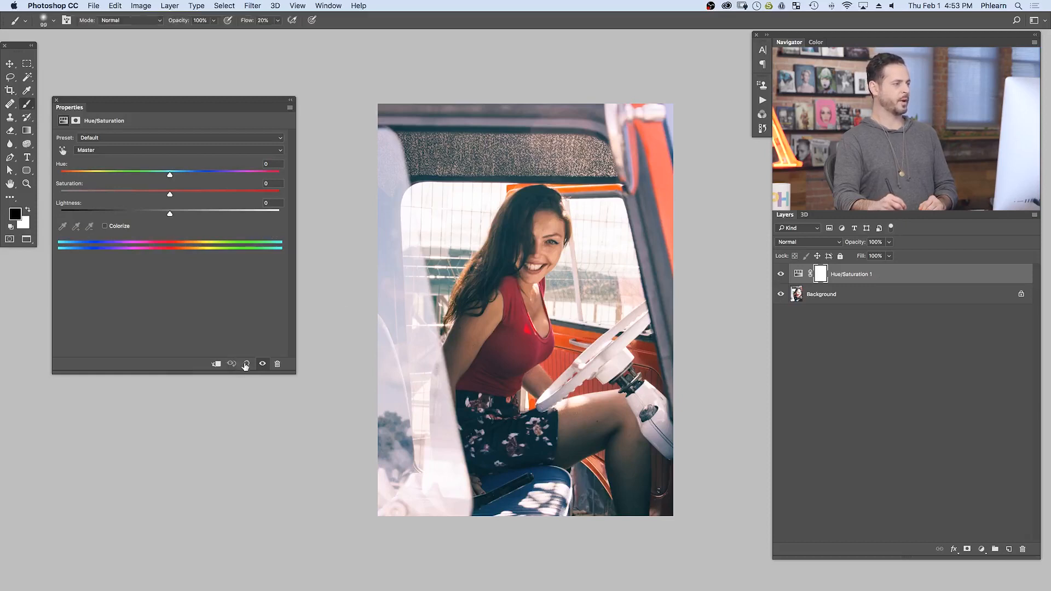
# Step: Limit the adjustment to the Reds, set hue +118 and saturation +69, and move the color range to 342°/13° through 42°/73°
pyautogui.click(164, 150)
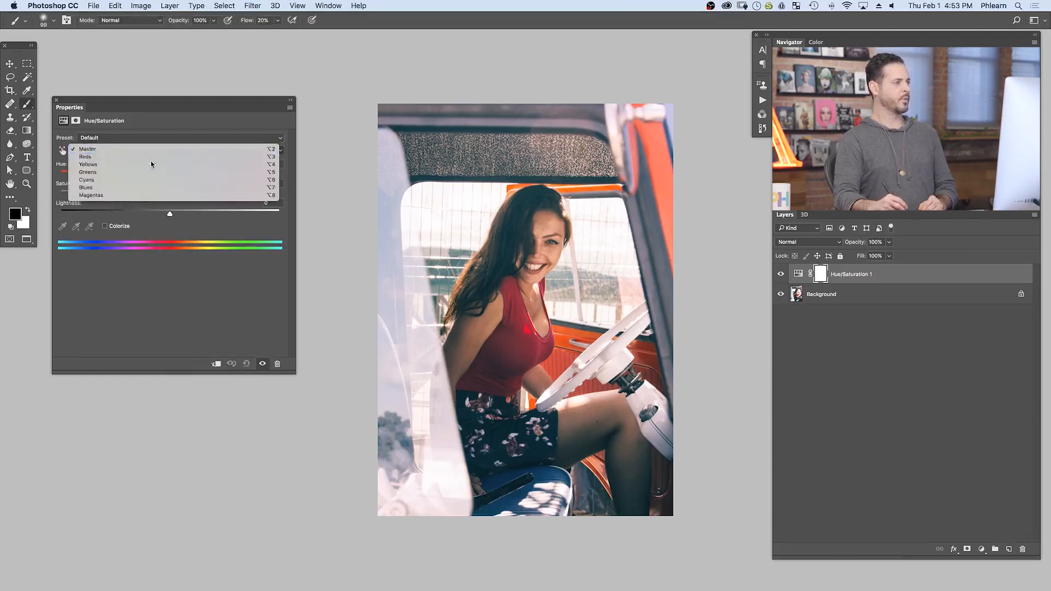
pyautogui.click(150, 157)
pyautogui.click(63, 226)
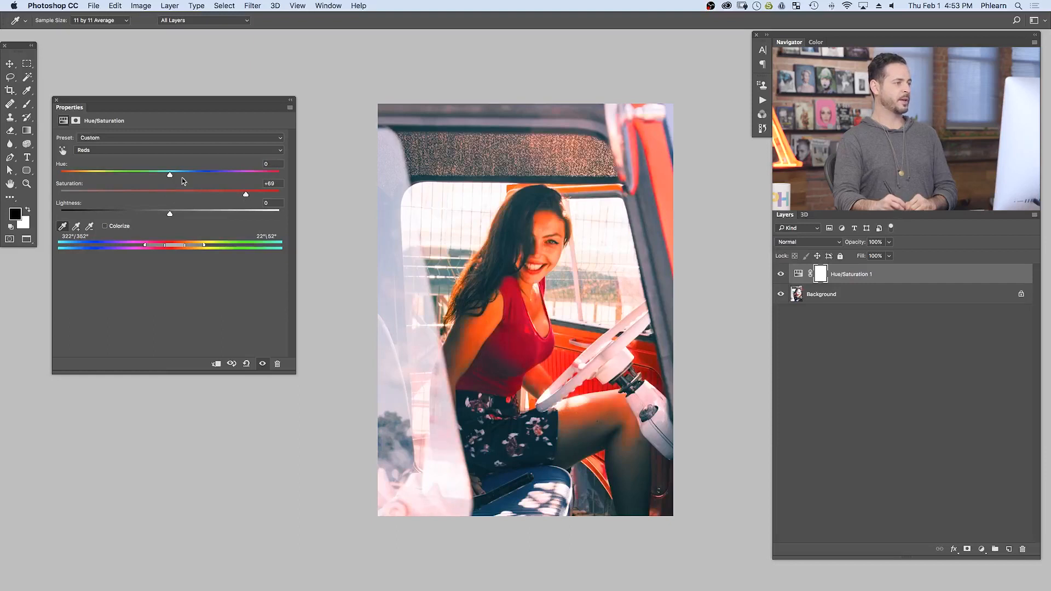
pyautogui.moveTo(182, 178); pyautogui.dragTo(251, 176)
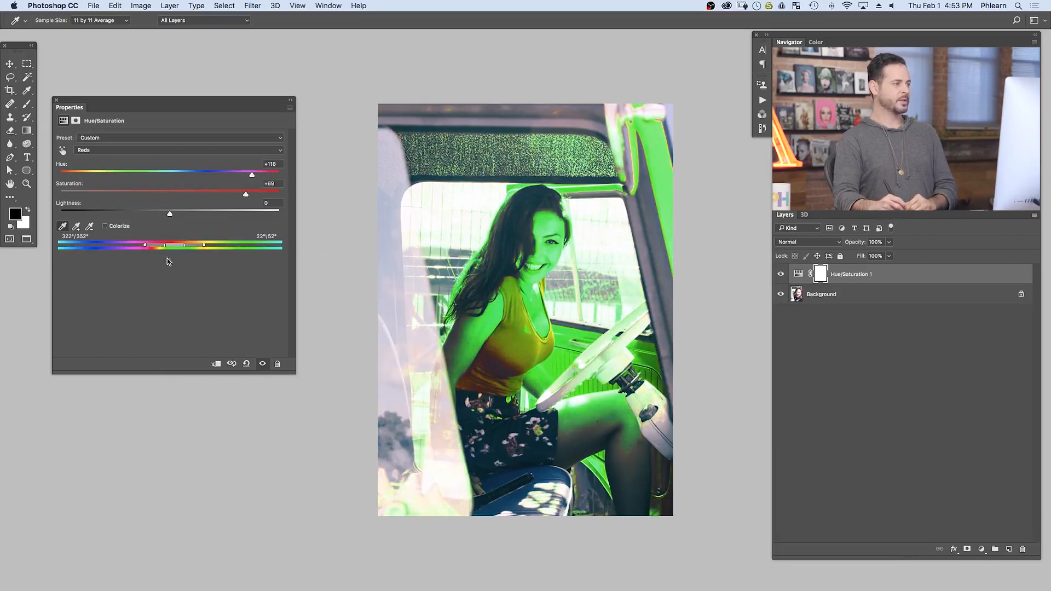
pyautogui.moveTo(174, 244)
pyautogui.mouseDown()
pyautogui.moveTo(198, 245)
pyautogui.moveTo(144, 251)
pyautogui.moveTo(186, 256)
pyautogui.mouseUp()
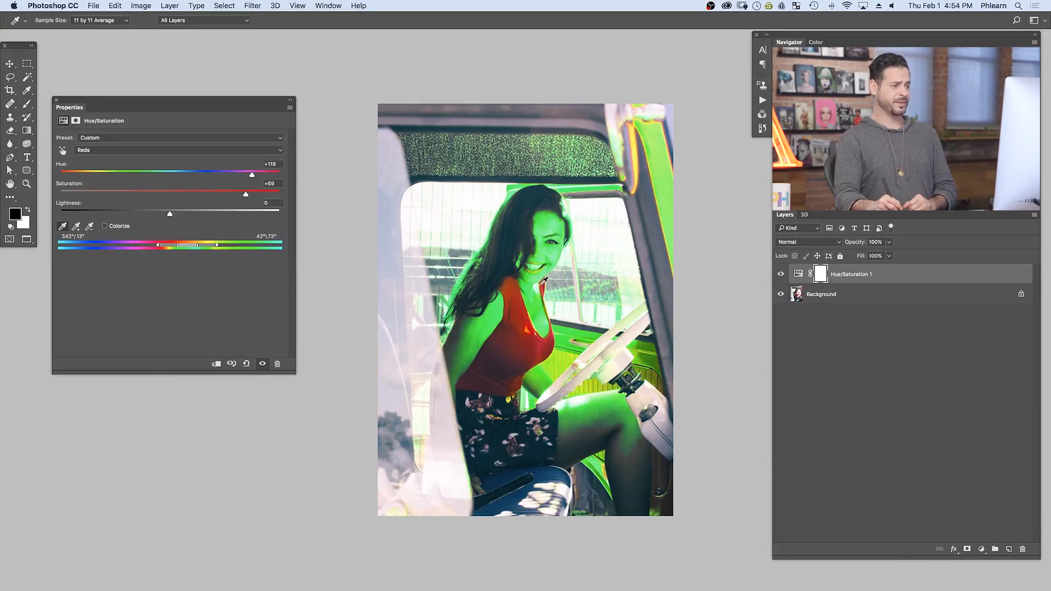
# Step: Compare the photo with and without the green-shifted Hue/Saturation adjustment
pyautogui.click(781, 275)
pyautogui.click(781, 274)
pyautogui.click(781, 275)
pyautogui.click(781, 275)
pyautogui.click(781, 274)
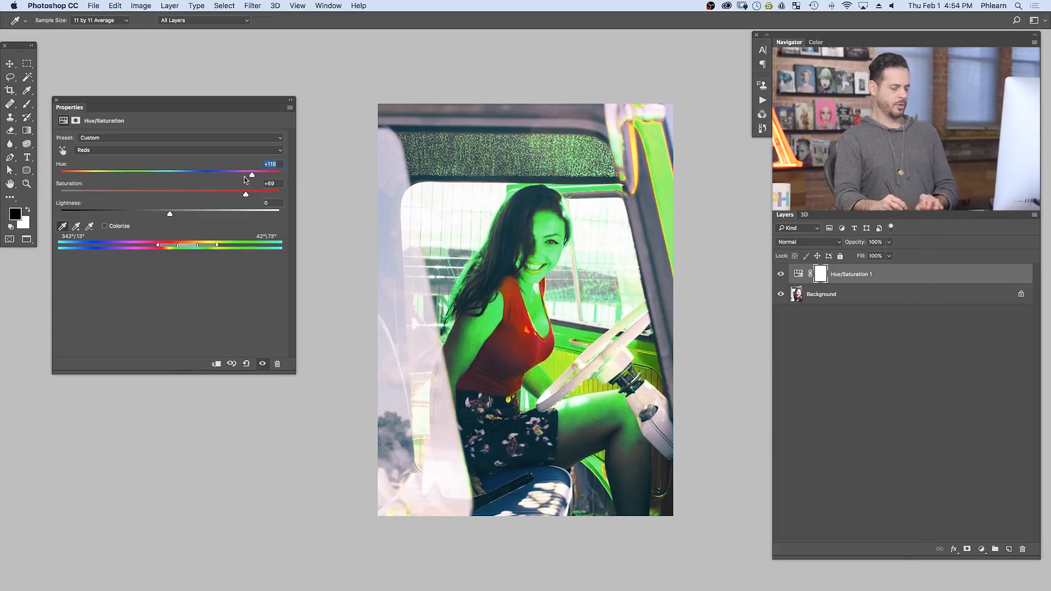
# Step: Set the Reds' saturation to 0 and hue to +45, and compare the result with the original photo
pyautogui.write('0')
pyautogui.press('Tab')
pyautogui.write('0')
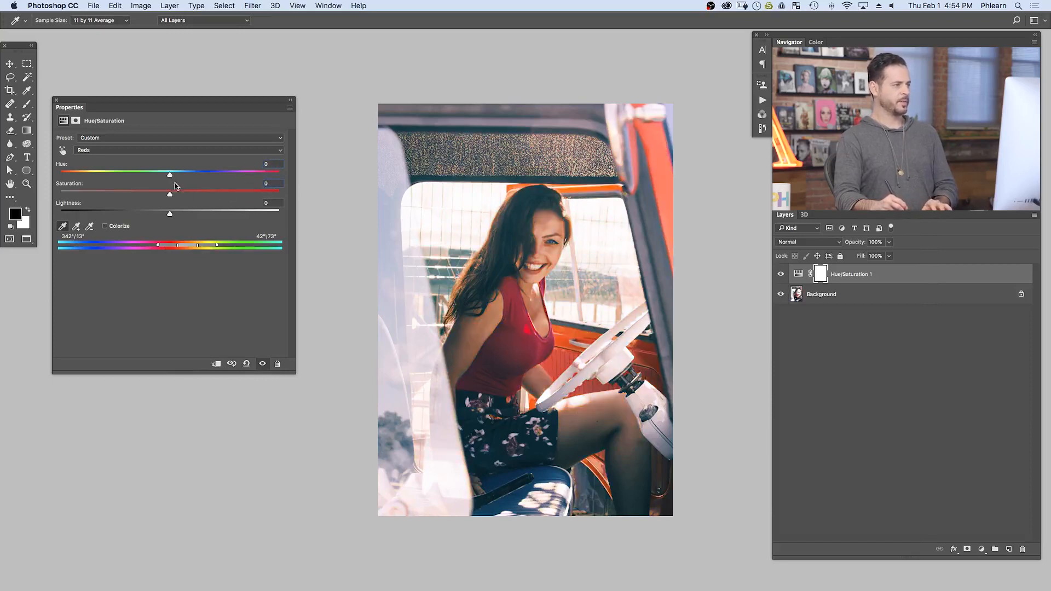
pyautogui.moveTo(170, 177); pyautogui.dragTo(219, 179)
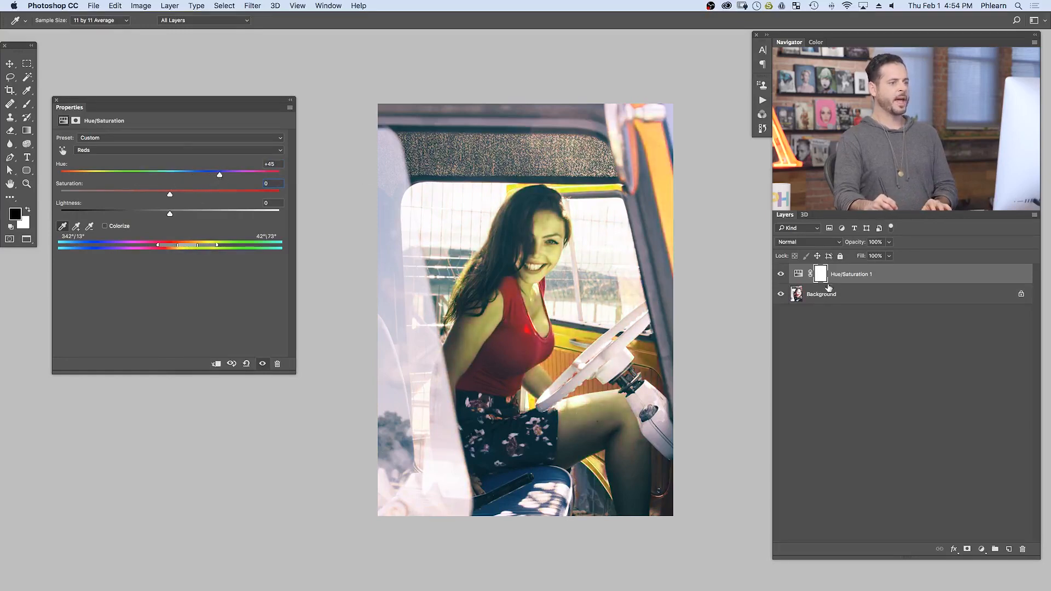
pyautogui.click(782, 274)
pyautogui.click(781, 274)
pyautogui.click(781, 274)
pyautogui.click(781, 275)
# Step: Target the Hue/Saturation layer mask and paint black over the truck's roof lining with an enlarged brush at 70% flow
pyautogui.click(821, 277)
pyautogui.press('b')
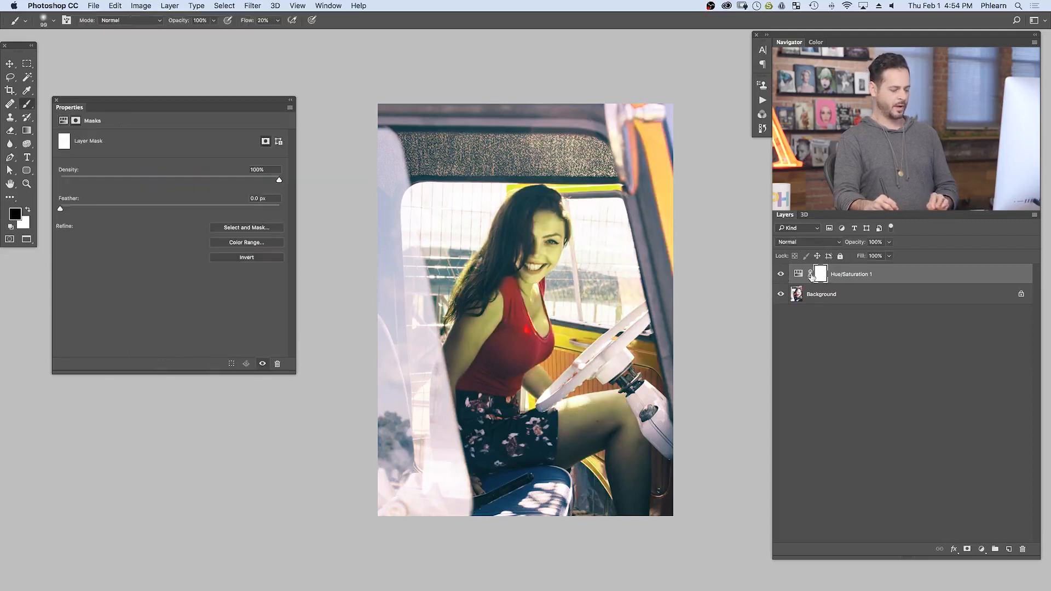
pyautogui.keyDown('ctrl'); pyautogui.keyDown('alt'); pyautogui.moveTo(505, 153); pyautogui.dragTo(521, 153); pyautogui.keyUp('alt'); pyautogui.keyUp('ctrl')
pyautogui.hotkey('shift', '7')
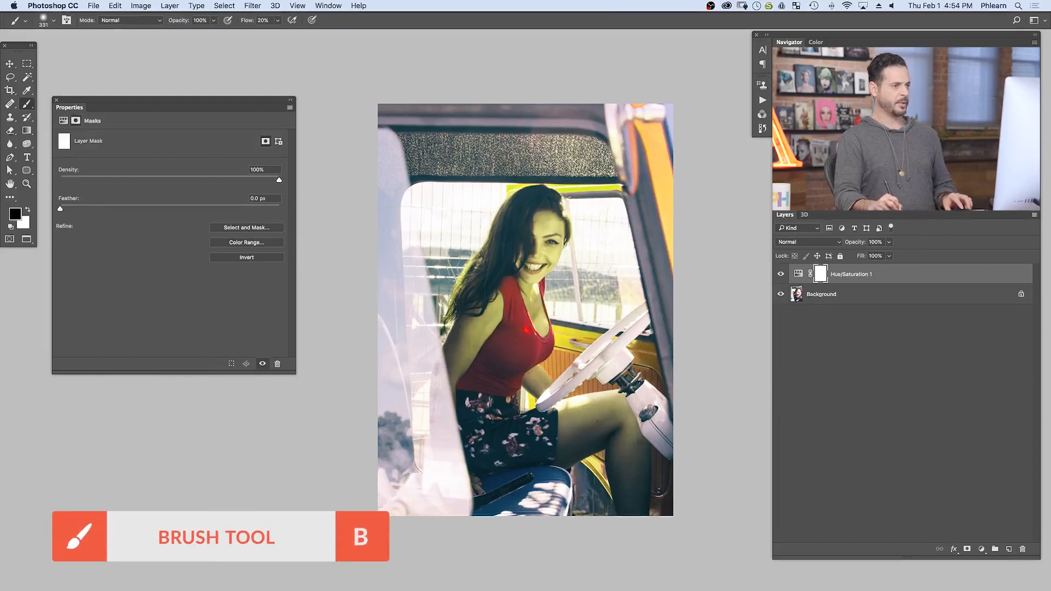
pyautogui.moveTo(604, 167); pyautogui.dragTo(596, 173)
# Step: Reduce the brush size to 200 and paint black on the mask over the woman's face
pyautogui.press('[')
pyautogui.press('[')
pyautogui.press('[')
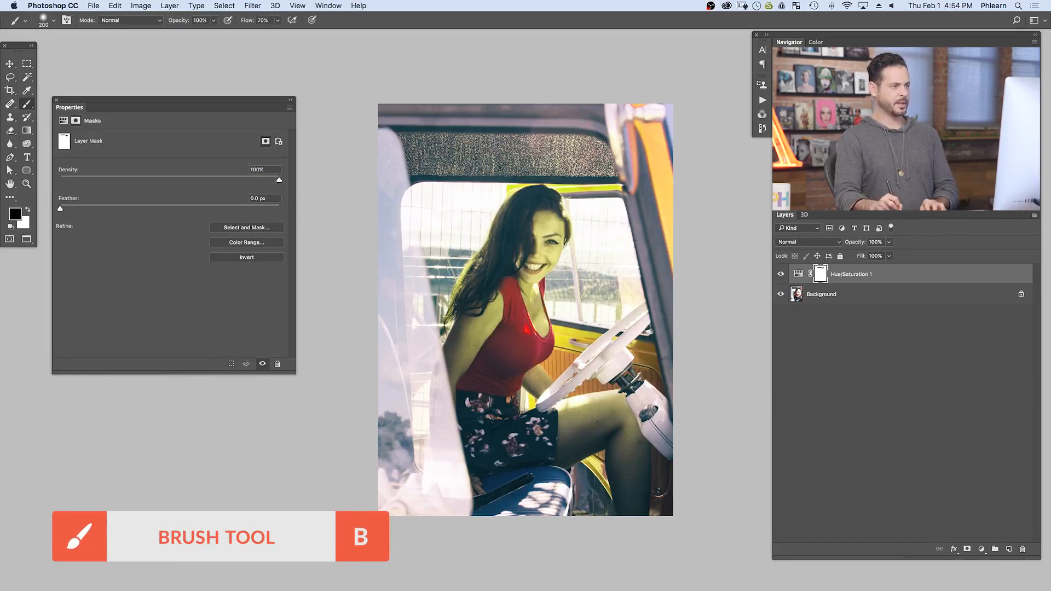
pyautogui.press('x')
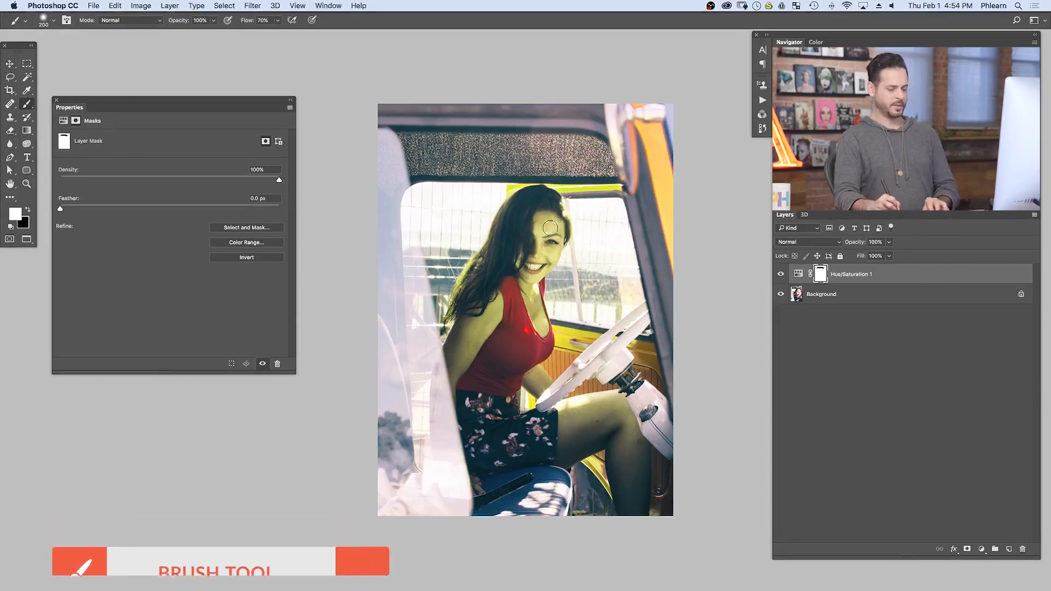
pyautogui.press('x')
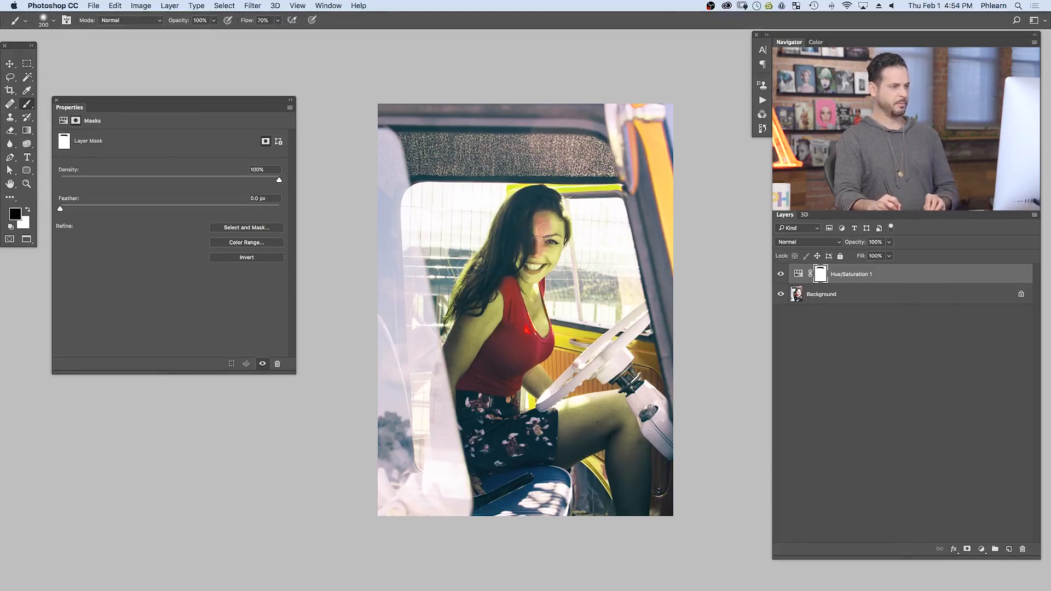
# Step: Mask the adjustment off the woman's shoulder, arms and chest in black, using brush sizes of 400 and 200
pyautogui.press(']')
pyautogui.press(']')
pyautogui.press(']')
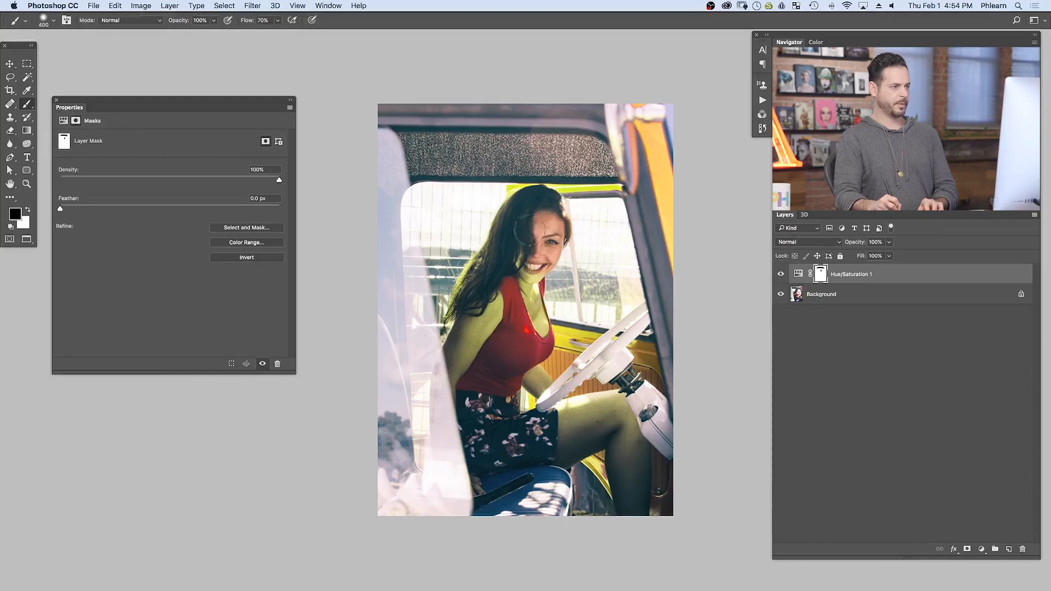
pyautogui.moveTo(464, 341); pyautogui.dragTo(495, 310)
pyautogui.press('[')
pyautogui.press('[')
pyautogui.moveTo(537, 282)
pyautogui.mouseDown()
pyautogui.moveTo(536, 320)
pyautogui.moveTo(545, 315)
pyautogui.mouseUp()
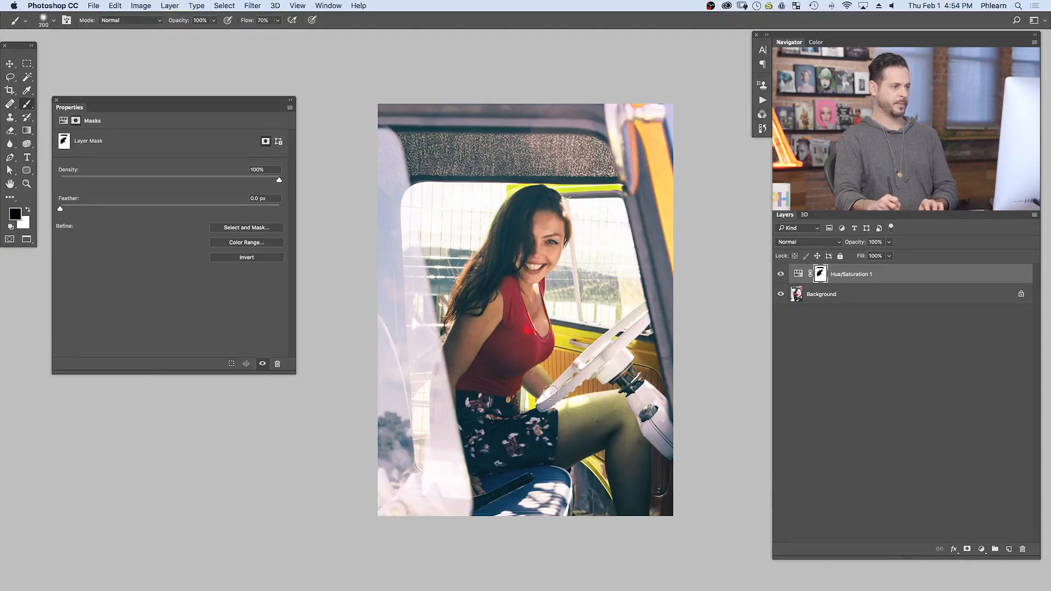
pyautogui.moveTo(533, 367); pyautogui.dragTo(544, 377)
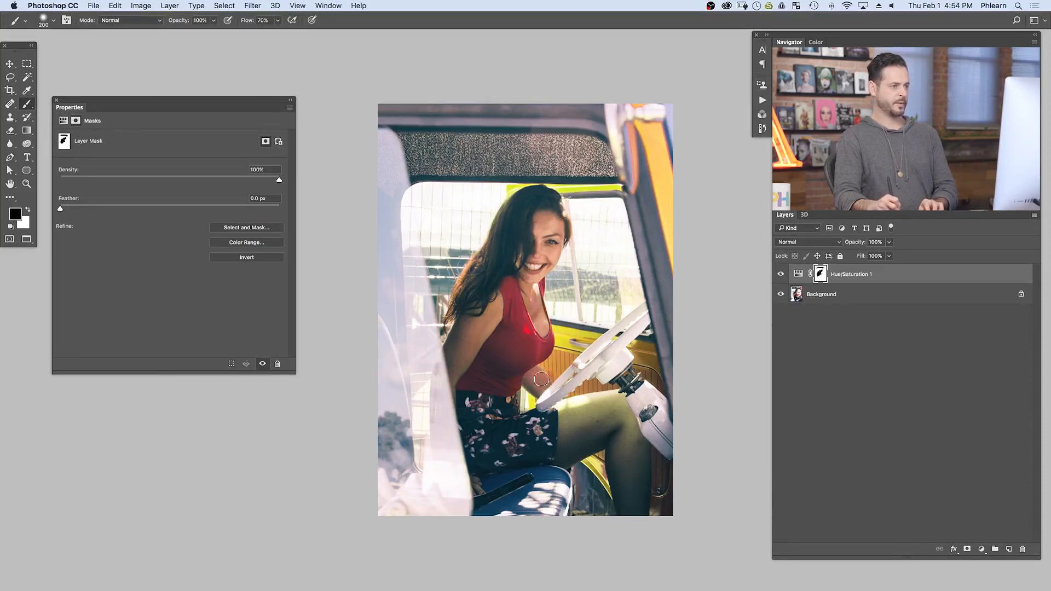
# Step: Paint black on the mask over the woman's legs and enlarge the brush to 500
pyautogui.press('x')
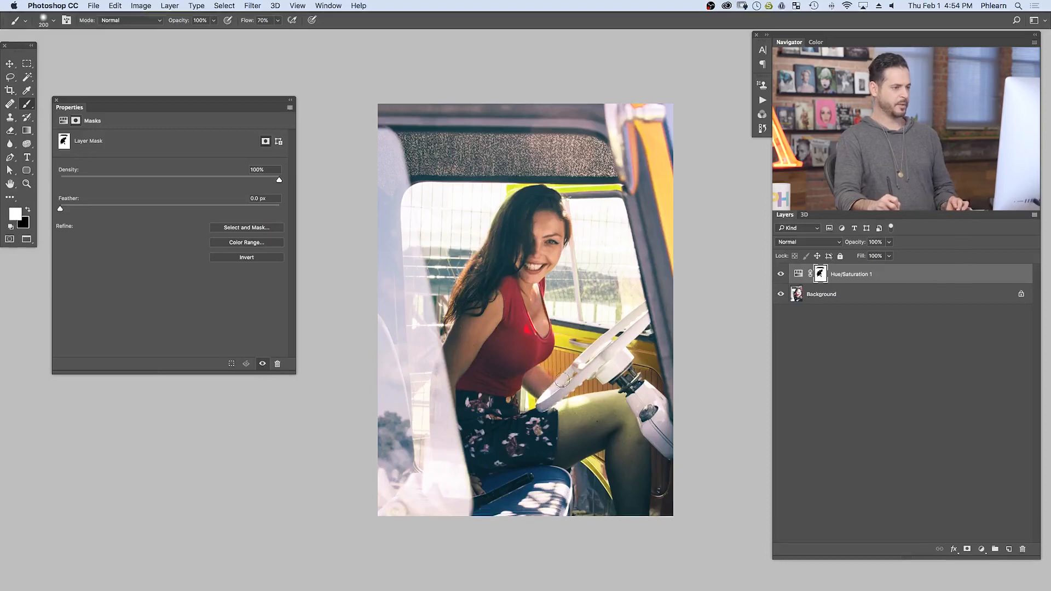
pyautogui.press('x')
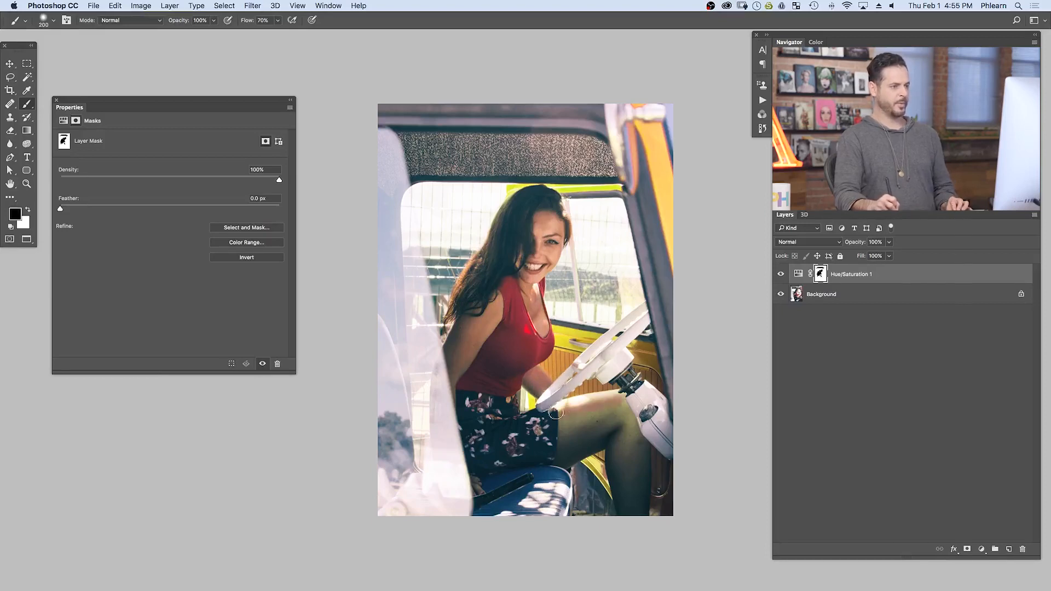
pyautogui.moveTo(557, 416)
pyautogui.mouseDown()
pyautogui.moveTo(569, 434)
pyautogui.moveTo(558, 453)
pyautogui.mouseUp()
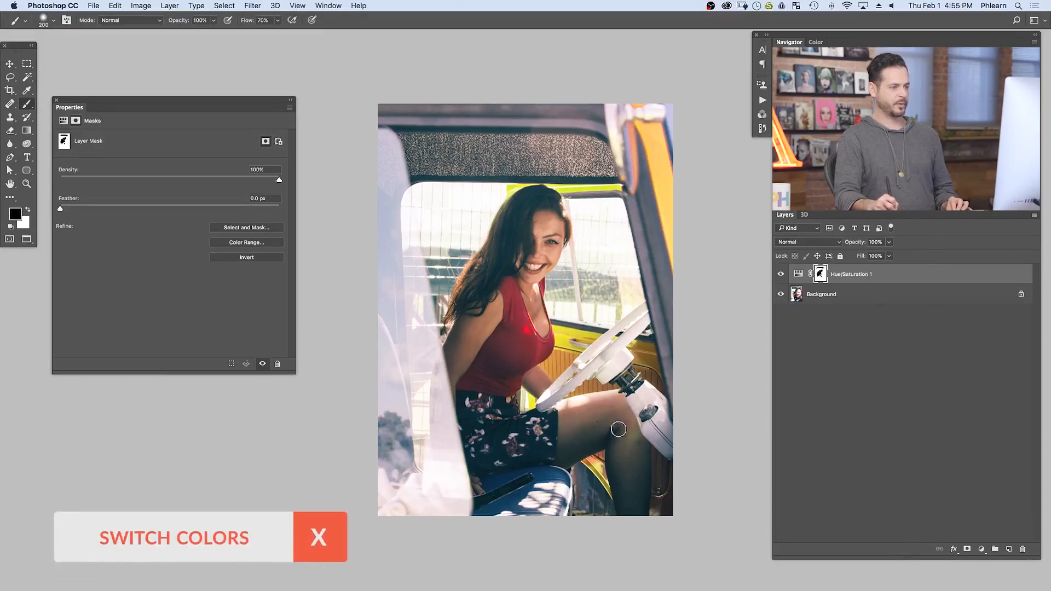
pyautogui.press('x')
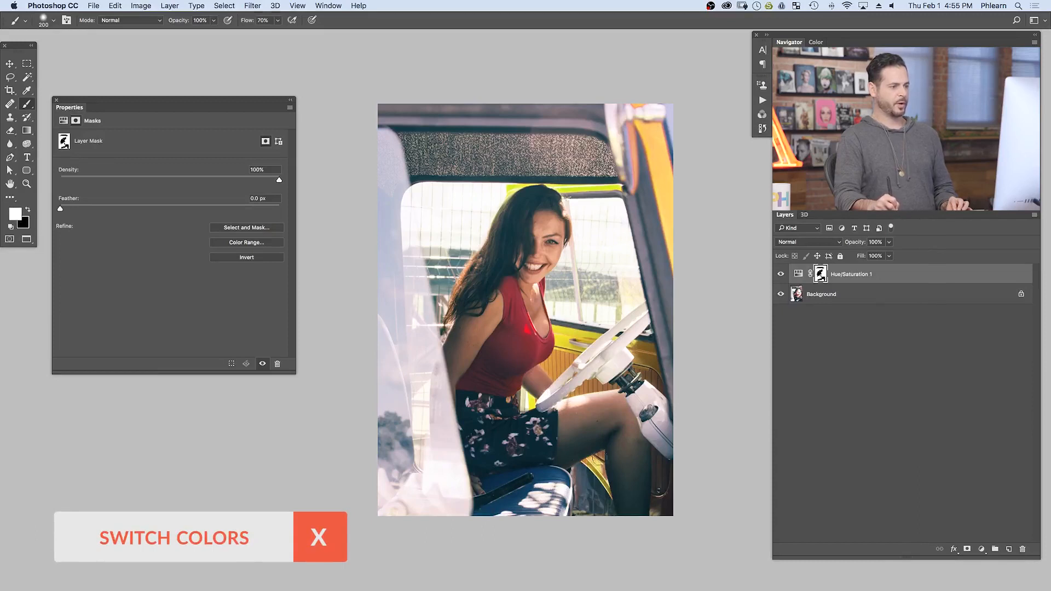
pyautogui.press('x')
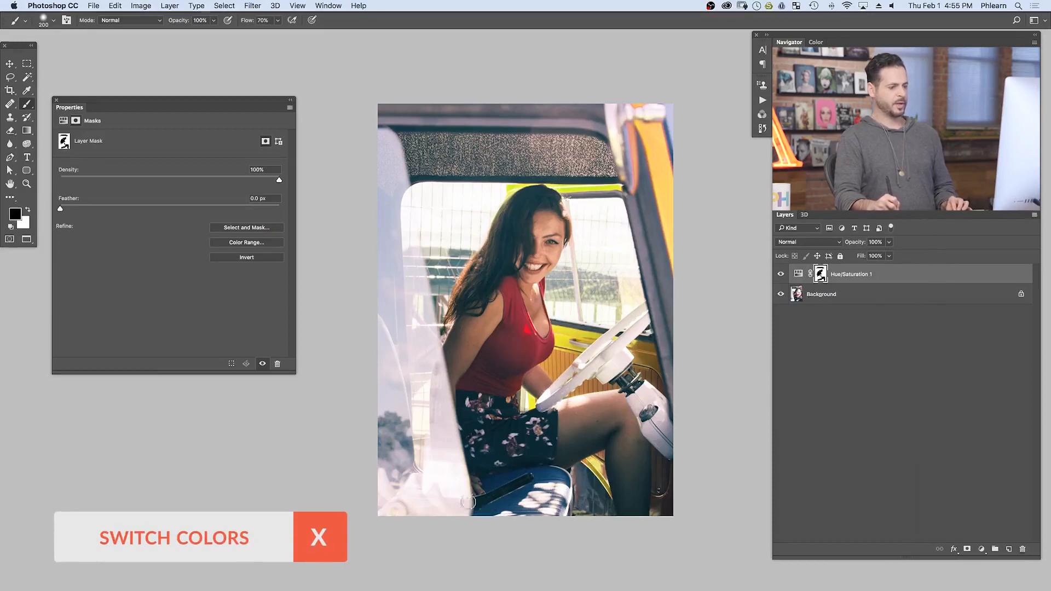
pyautogui.press(']')
pyautogui.press(']')
pyautogui.press(']')
pyautogui.press(']')
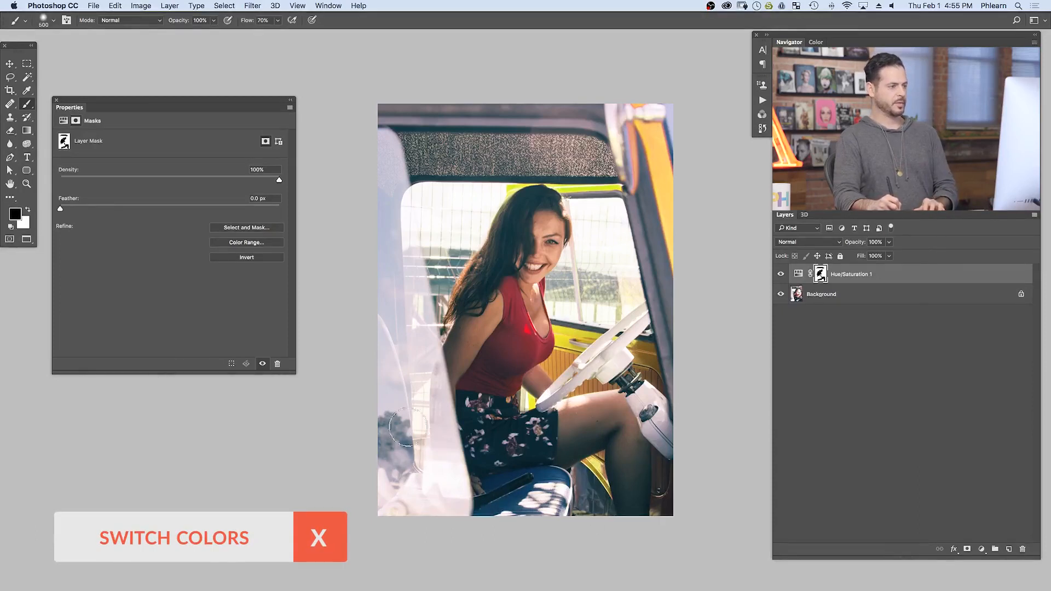
# Step: Compare the masked yellow truck color with the original by toggling the adjustment layer's visibility
pyautogui.click(779, 279)
pyautogui.click(779, 278)
pyautogui.click(779, 279)
pyautogui.click(780, 278)
pyautogui.click(775, 276)
pyautogui.click(776, 276)
pyautogui.click(776, 277)
pyautogui.click(779, 275)
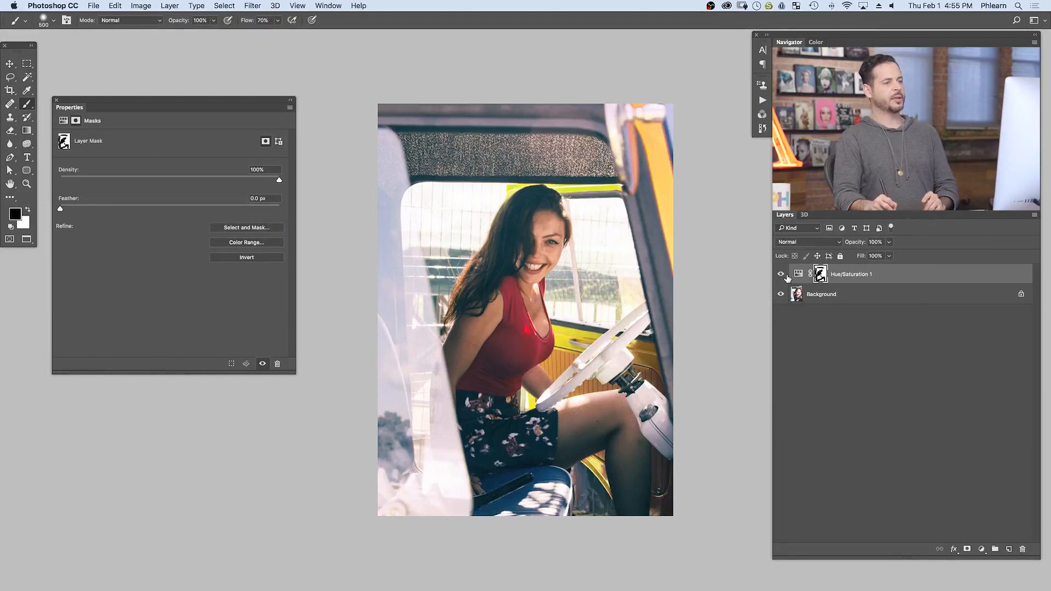
# Step: Reopen the Reds settings of the adjustment and set hue to -78, saturation to -35 and lightness to +51
pyautogui.click(798, 276)
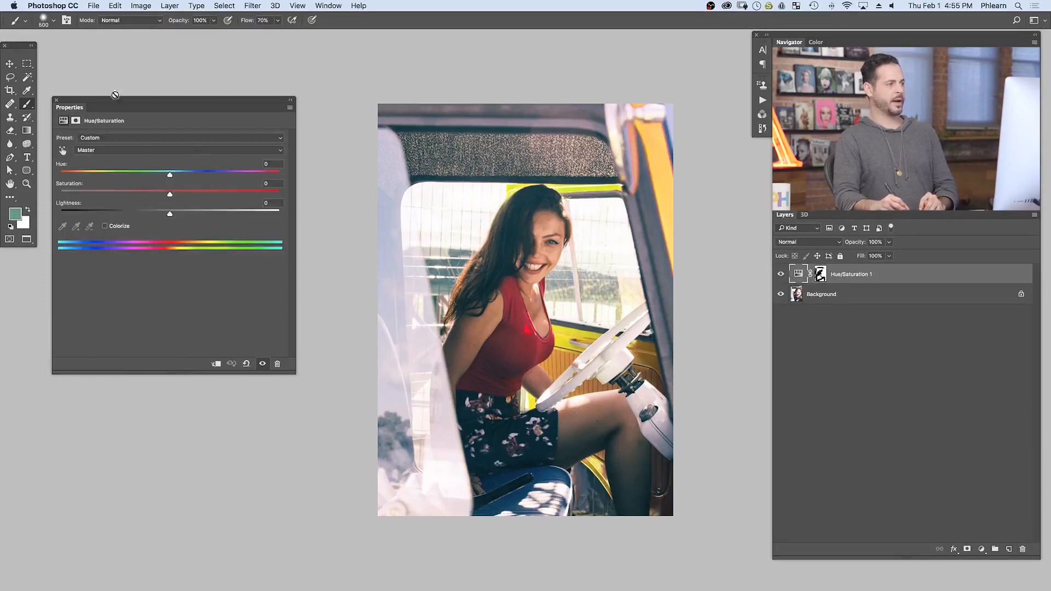
pyautogui.click(106, 151)
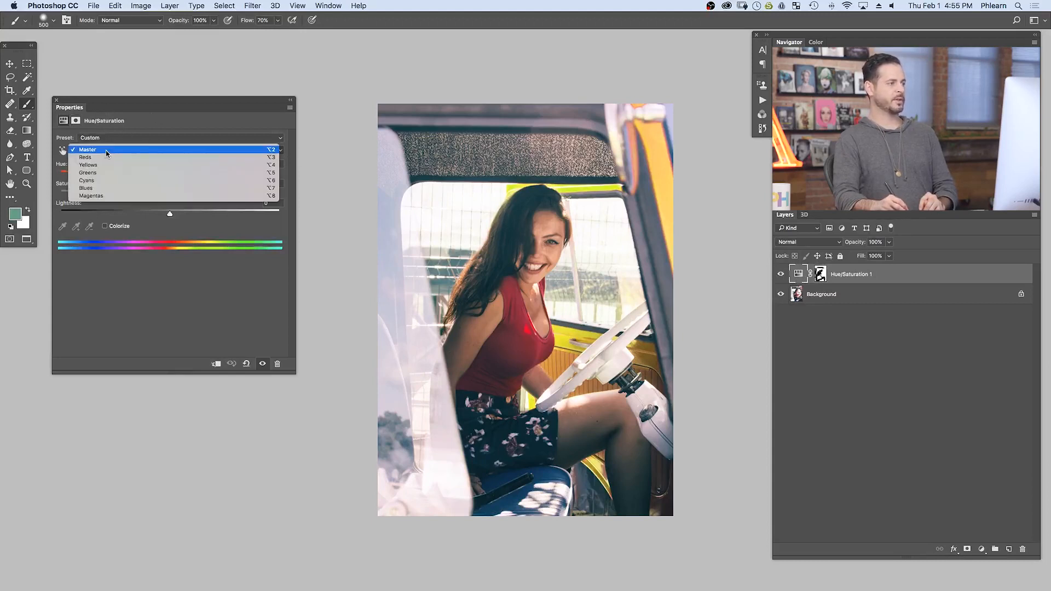
pyautogui.click(110, 158)
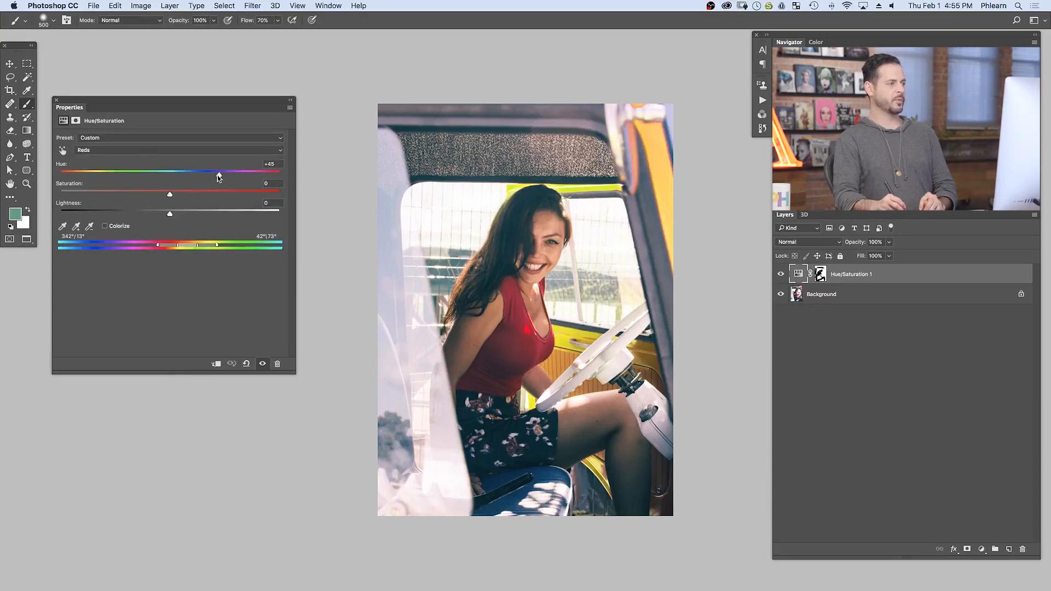
pyautogui.moveTo(218, 178); pyautogui.dragTo(104, 171)
pyautogui.click(168, 195)
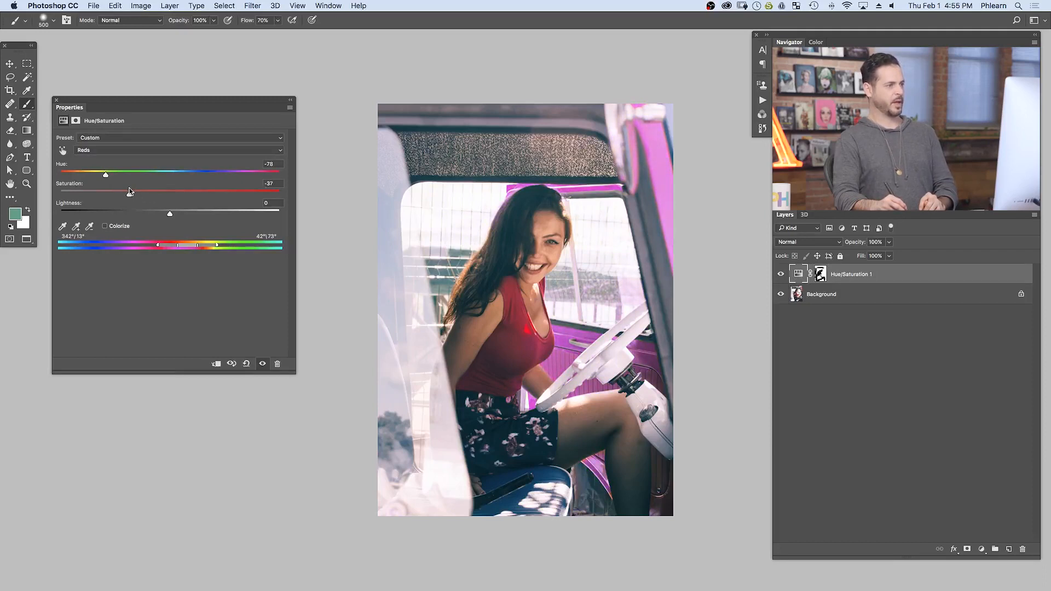
pyautogui.moveTo(131, 191); pyautogui.dragTo(131, 191)
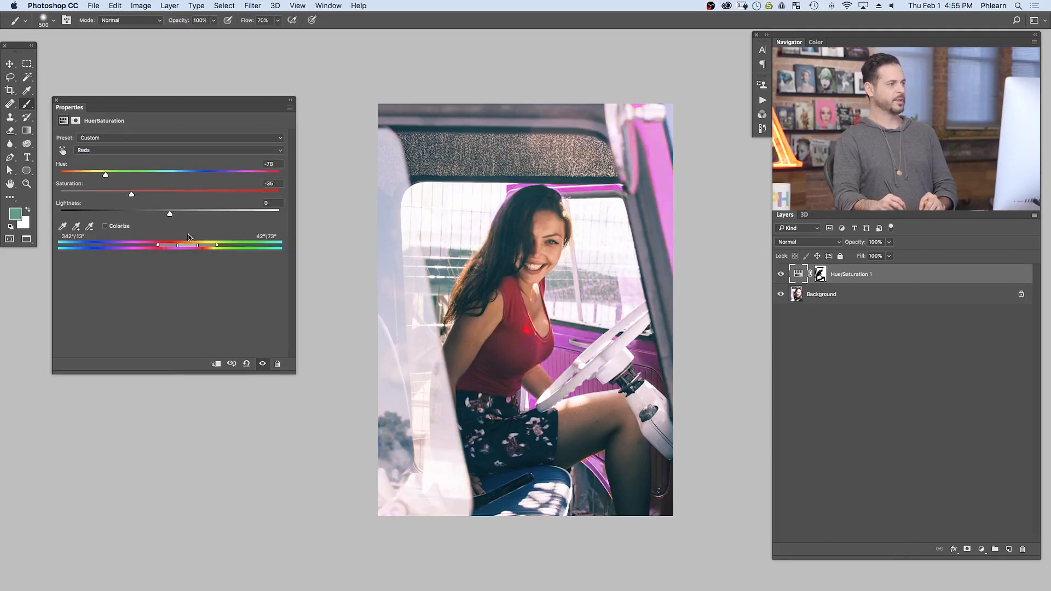
pyautogui.moveTo(179, 215); pyautogui.dragTo(227, 219)
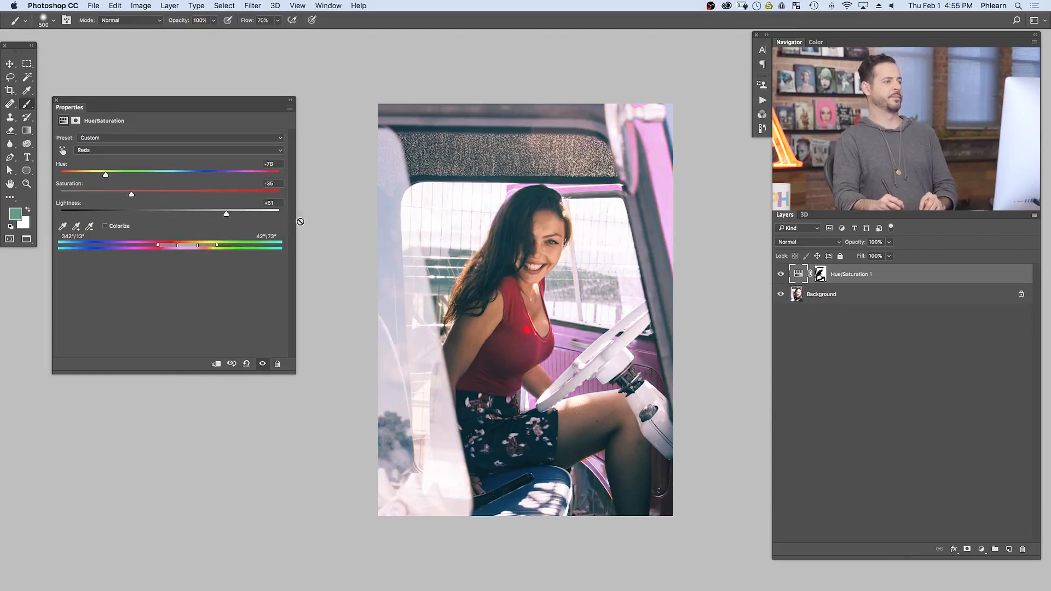
# Step: Examine the pink truck interior against the original by repeatedly hiding and showing the Hue/Saturation layer
pyautogui.click(782, 275)
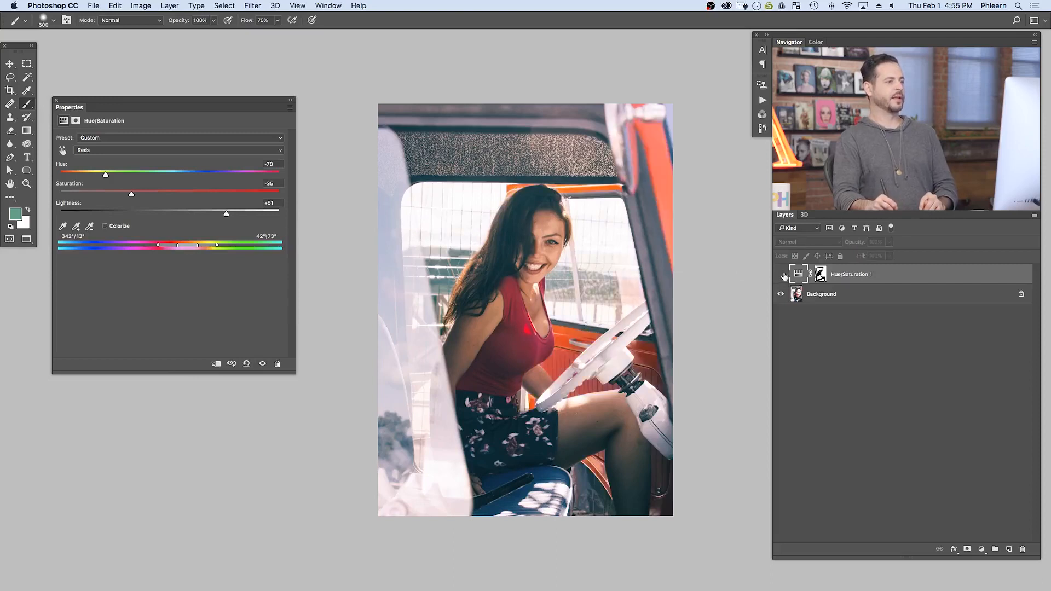
pyautogui.click(781, 275)
pyautogui.click(781, 275)
pyautogui.click(781, 275)
pyautogui.click(781, 276)
pyautogui.click(781, 275)
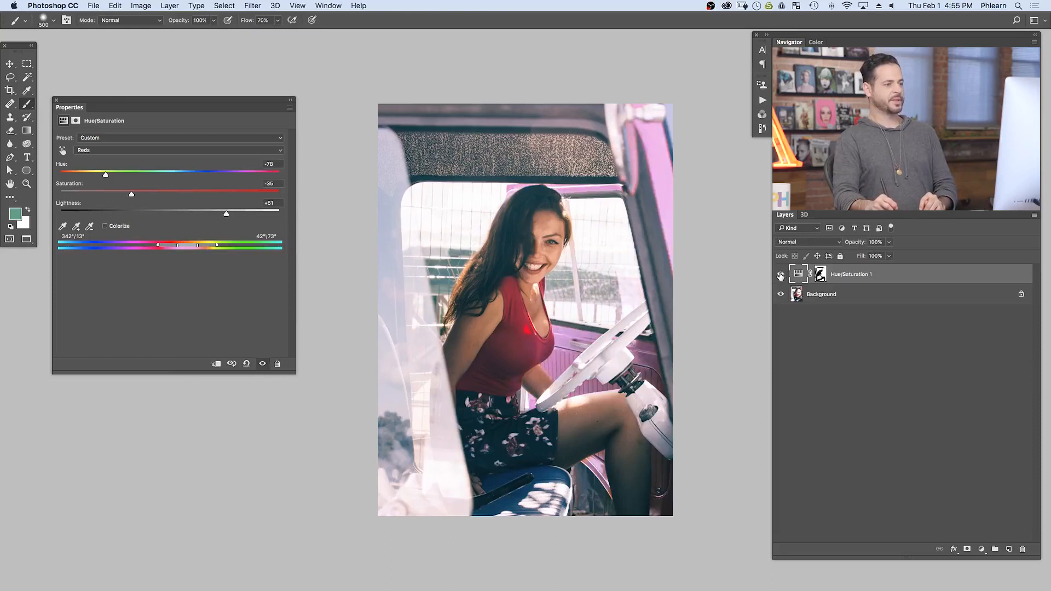
pyautogui.click(781, 276)
pyautogui.click(781, 275)
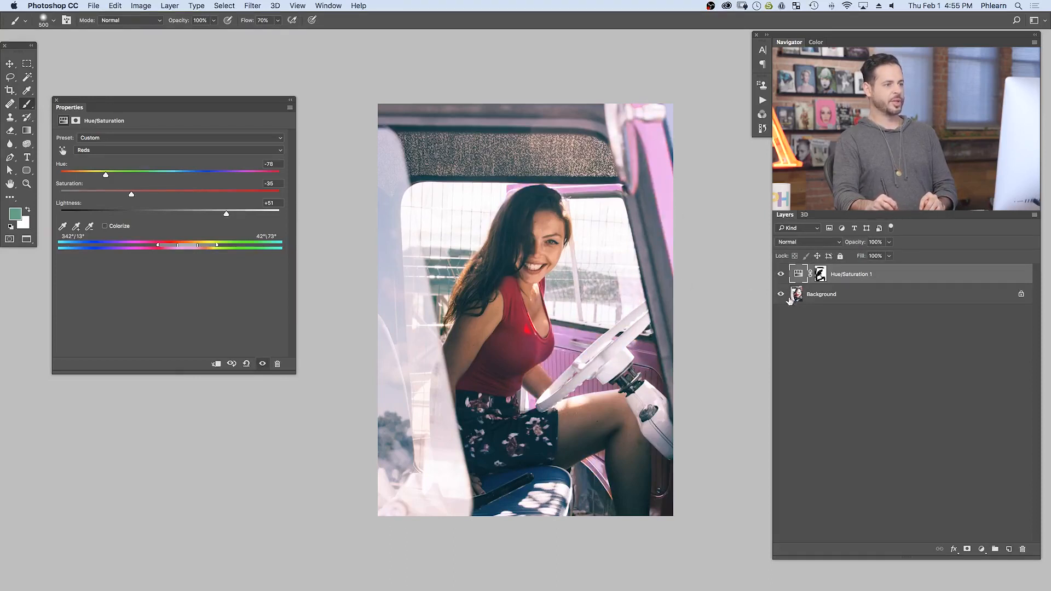
pyautogui.click(781, 275)
pyautogui.click(781, 275)
pyautogui.click(781, 275)
pyautogui.click(781, 276)
pyautogui.click(781, 275)
pyautogui.click(781, 276)
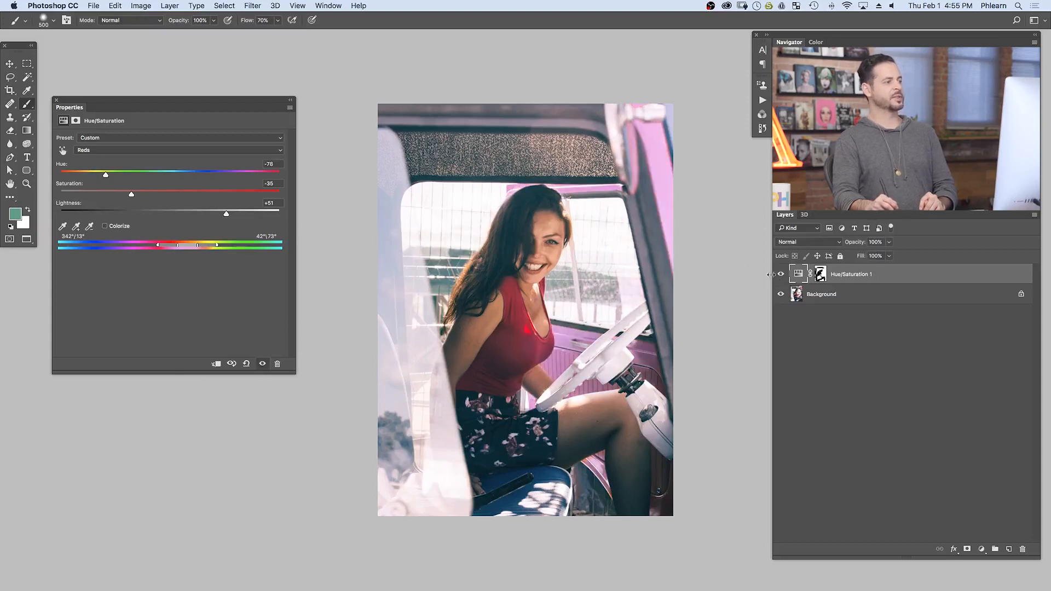